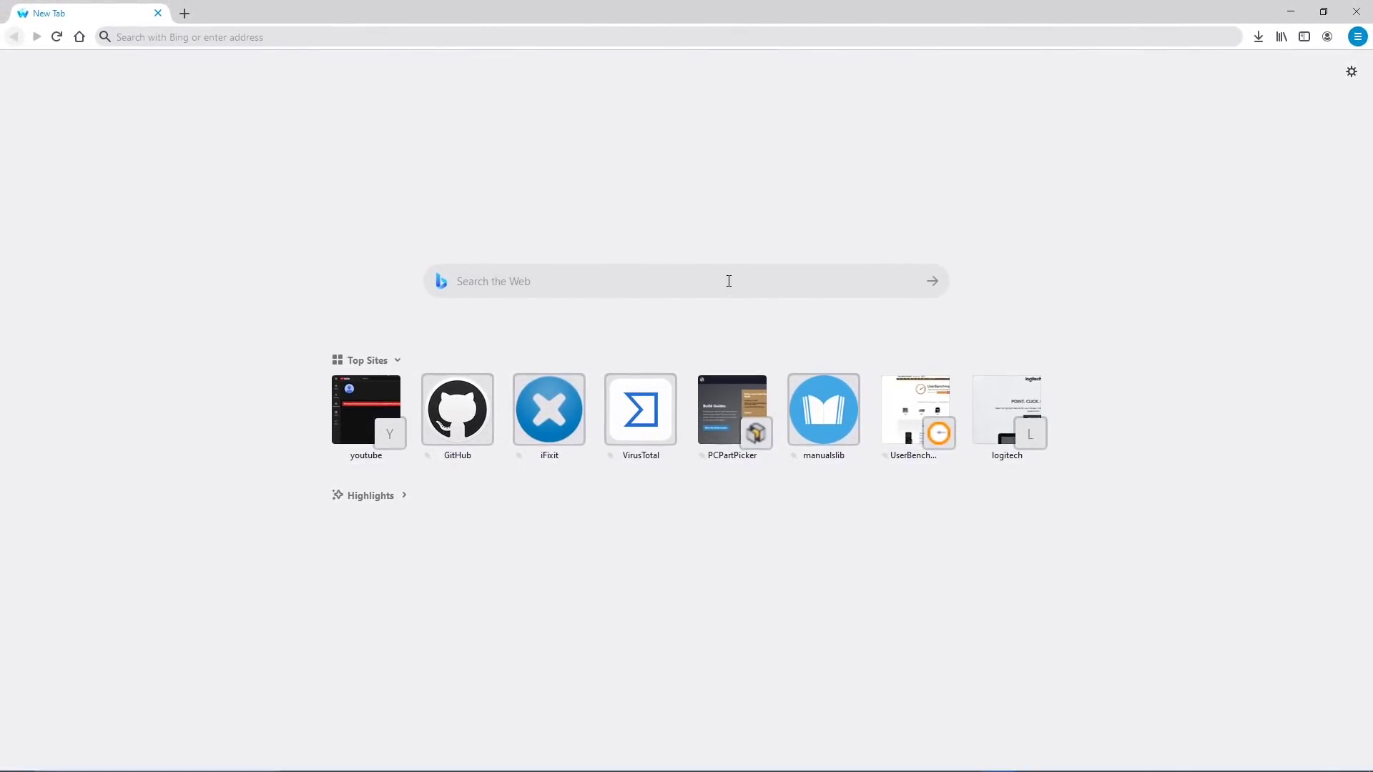
- Move the manualslib top site to VirusTotal's place, and set the default search engine to DuckDuckGo
left_click_drag(822, 424, 635, 423)
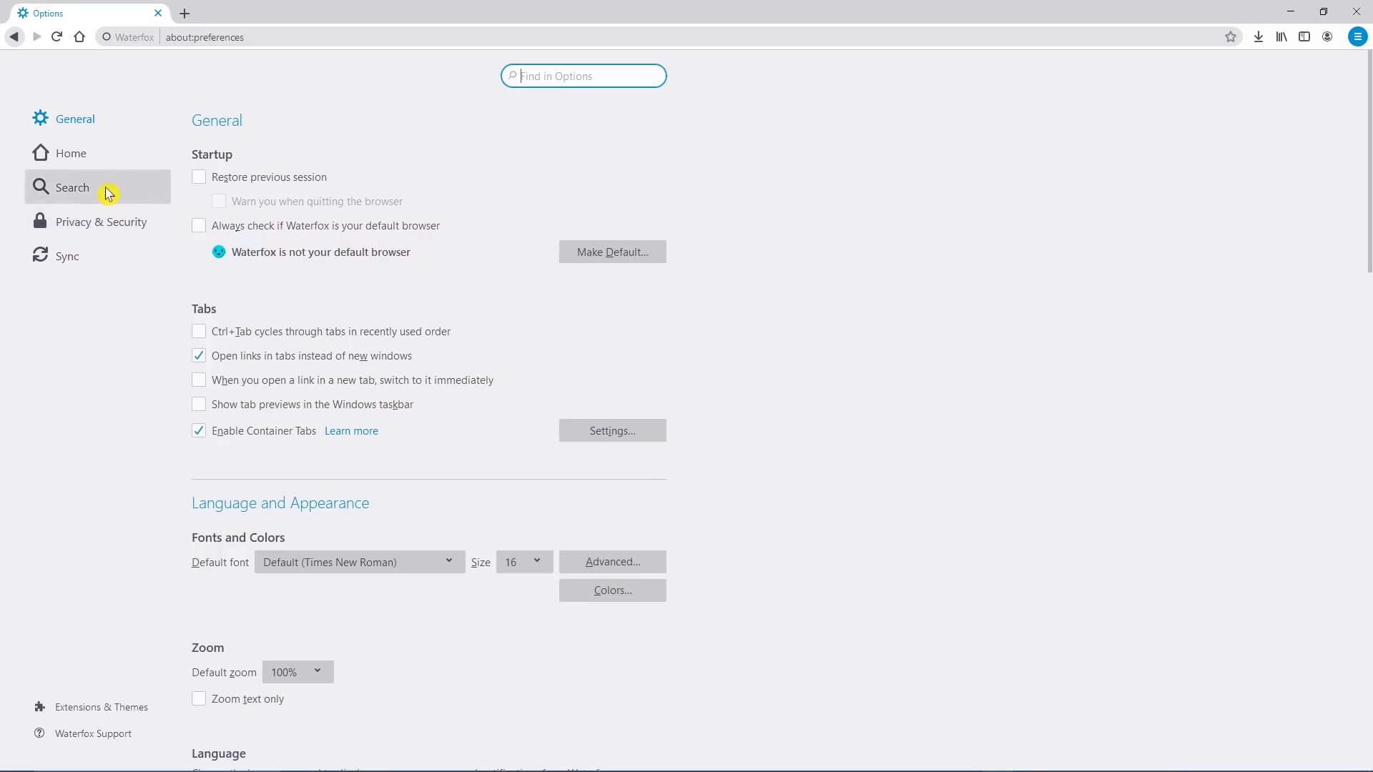
left_click(109, 194)
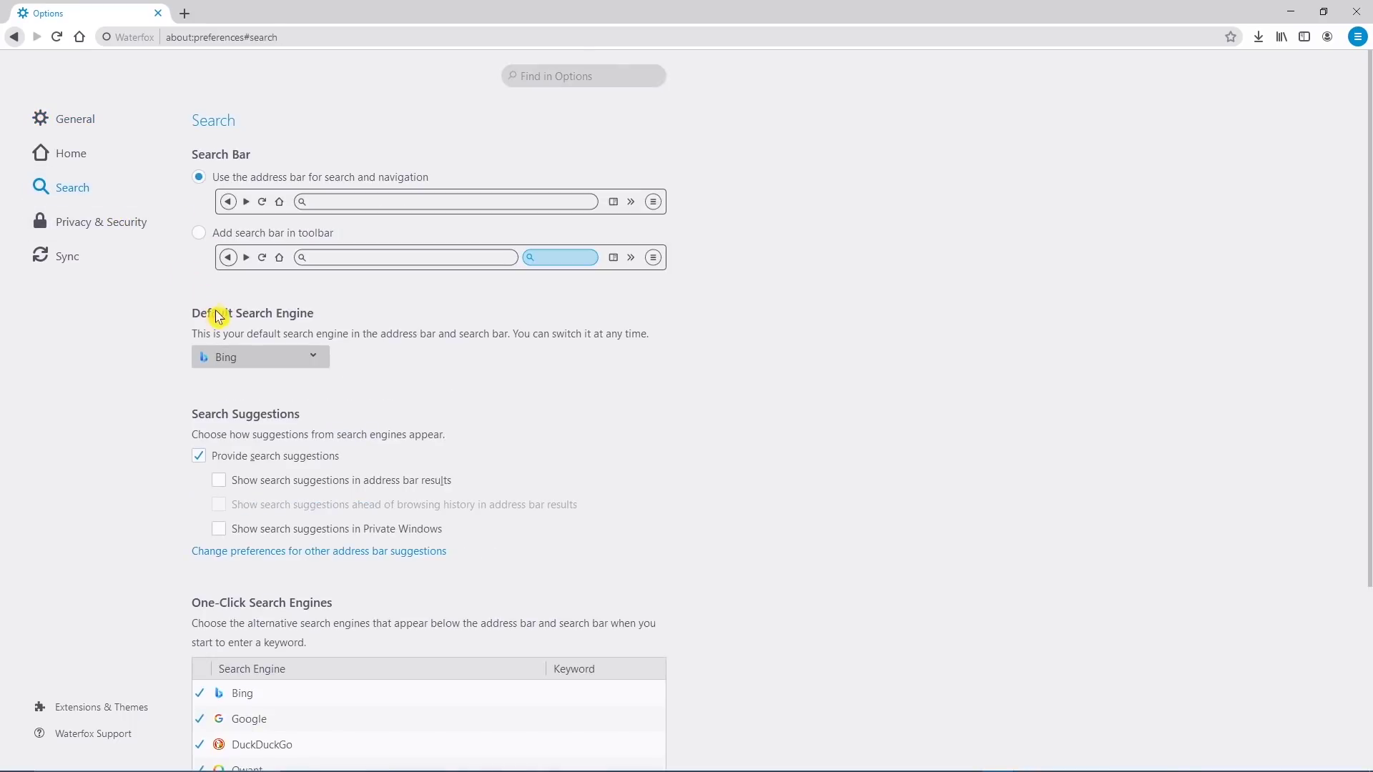
left_click(234, 359)
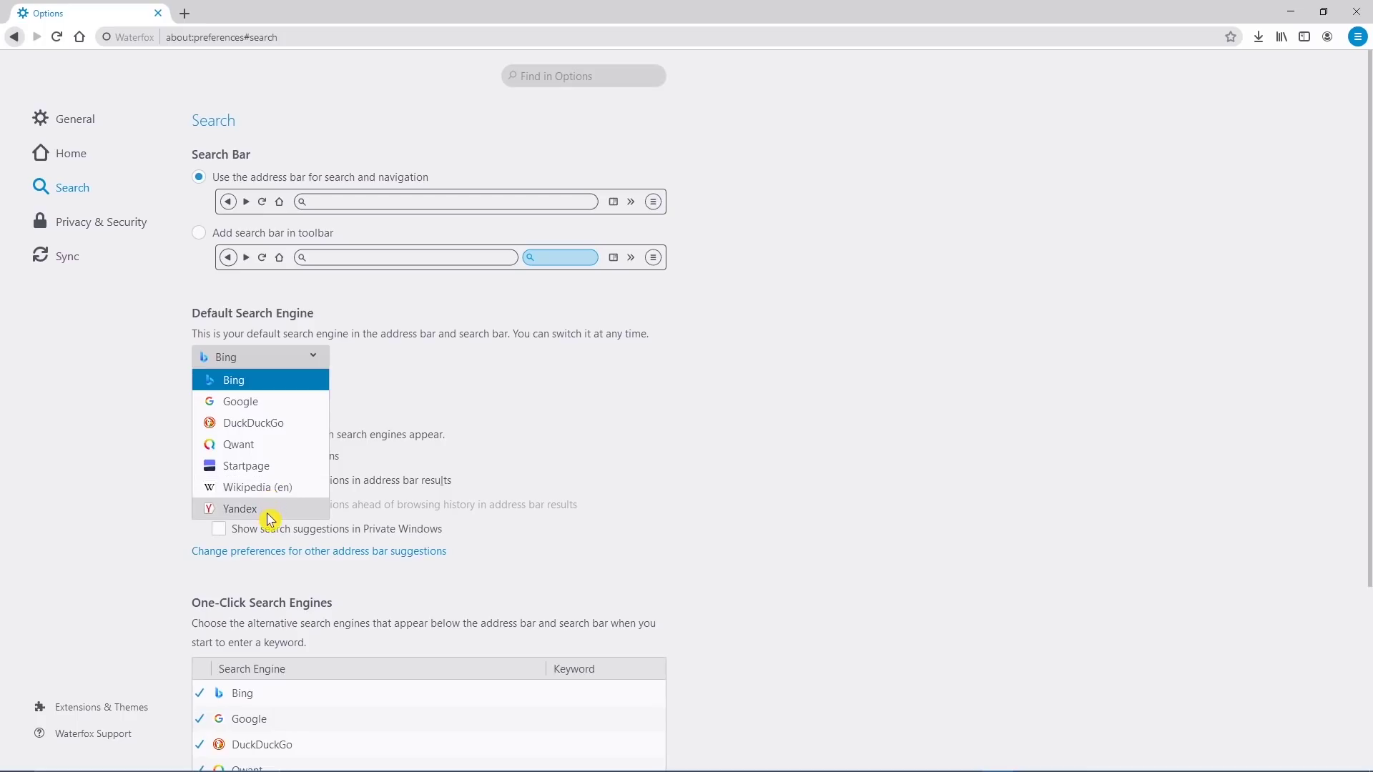
left_click(278, 428)
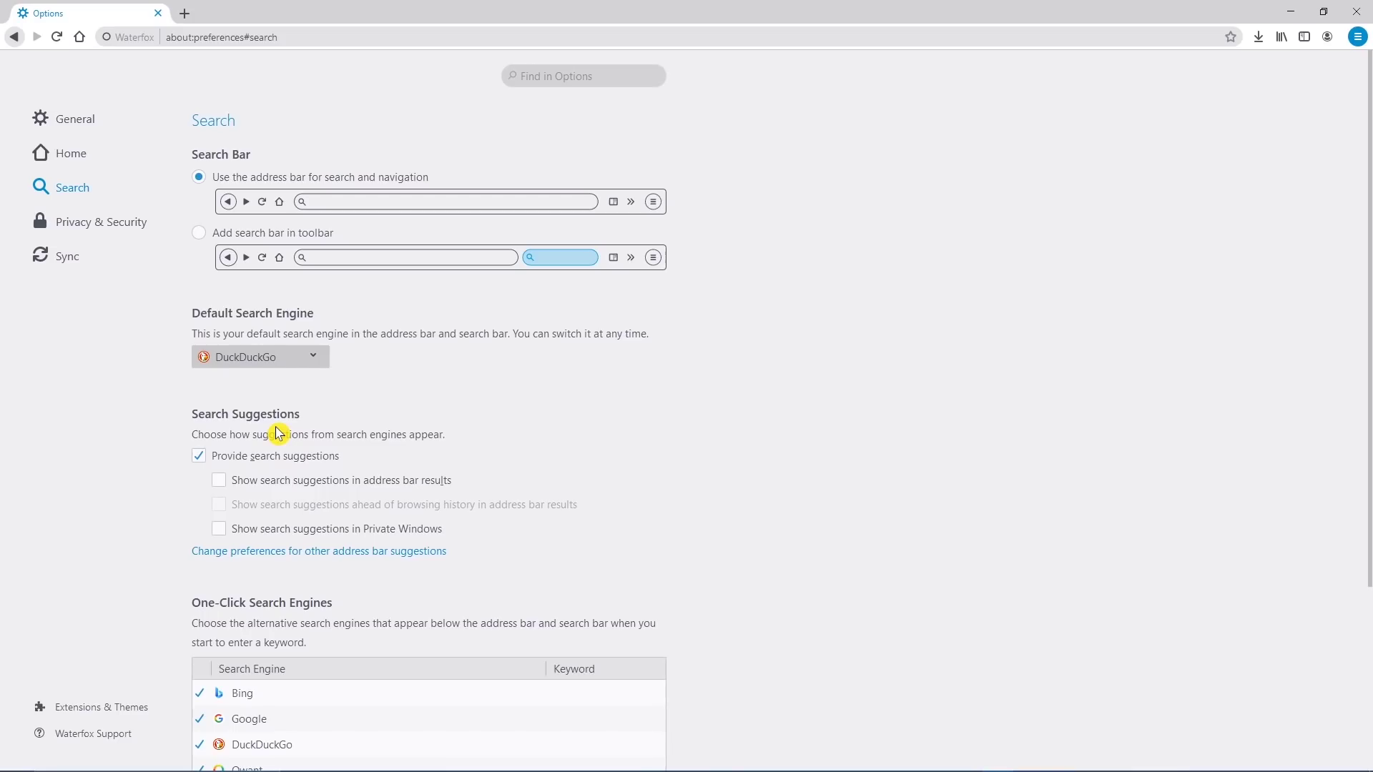
- Enable the Dark Fox theme in the Add-ons Manager and return to the add-on recommendations
left_click(1358, 37)
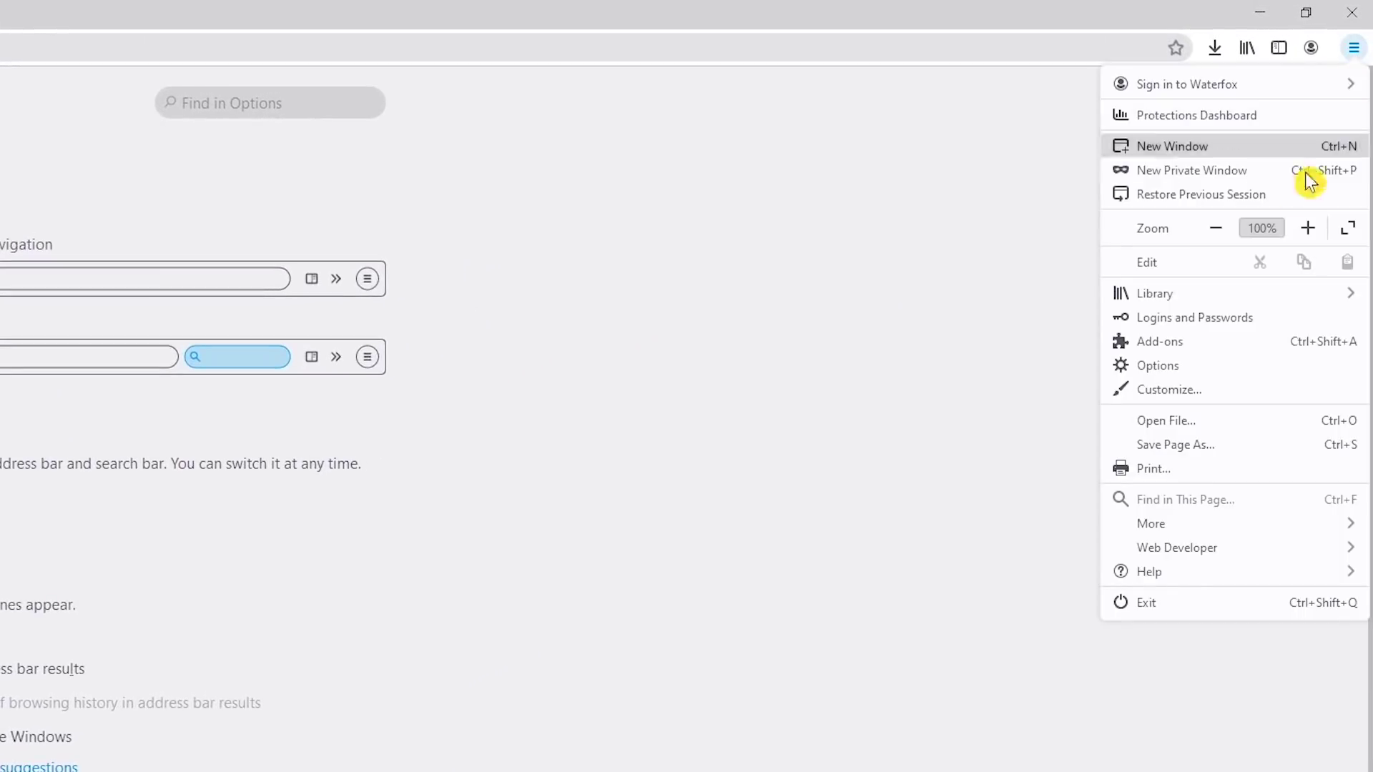
left_click(1229, 348)
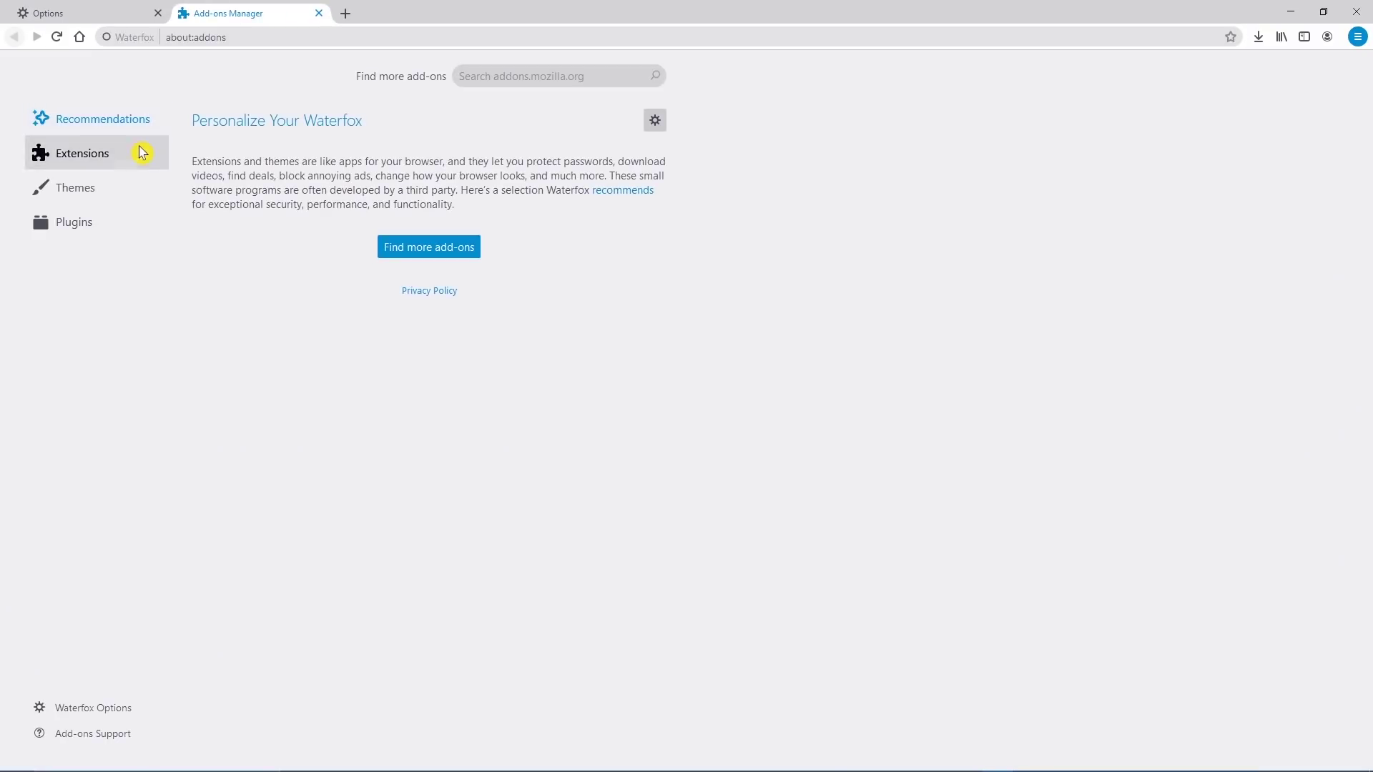
left_click(135, 194)
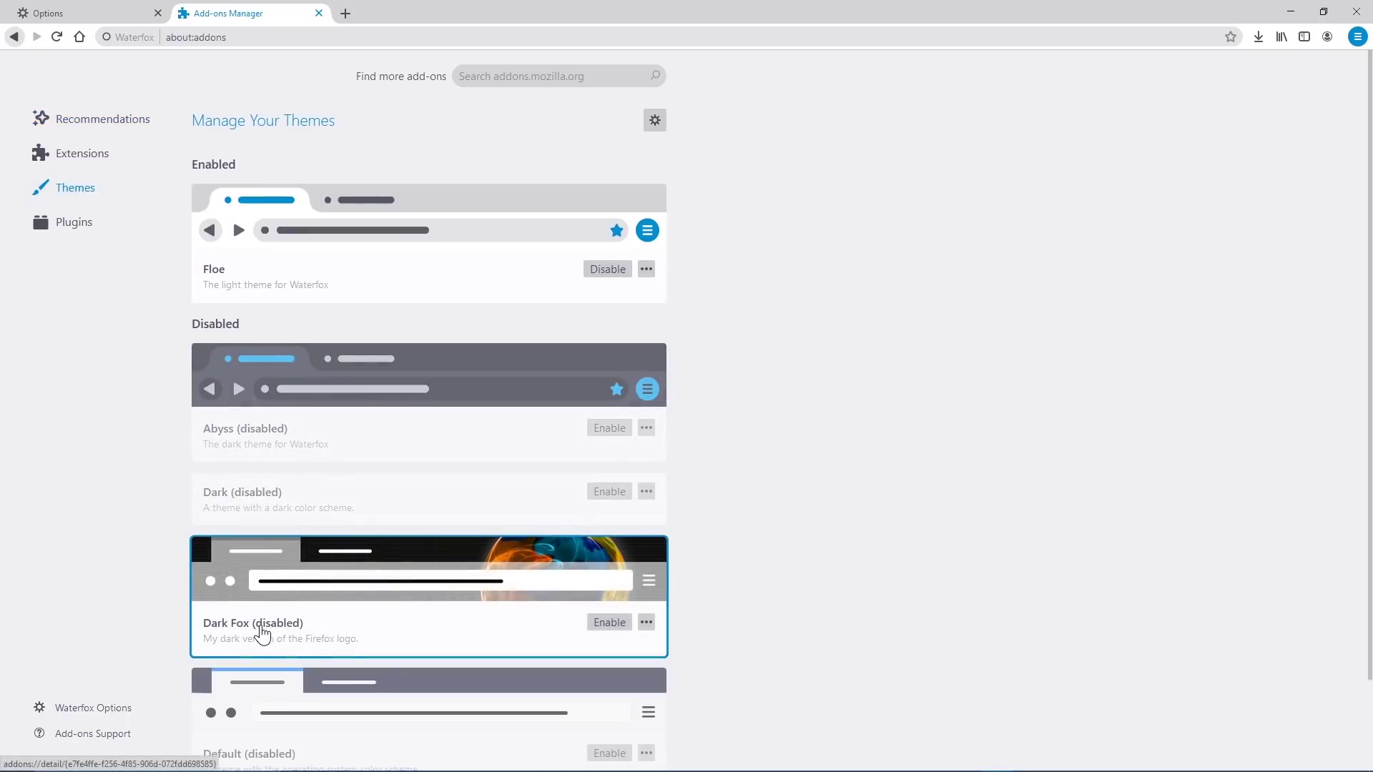
left_click(610, 625)
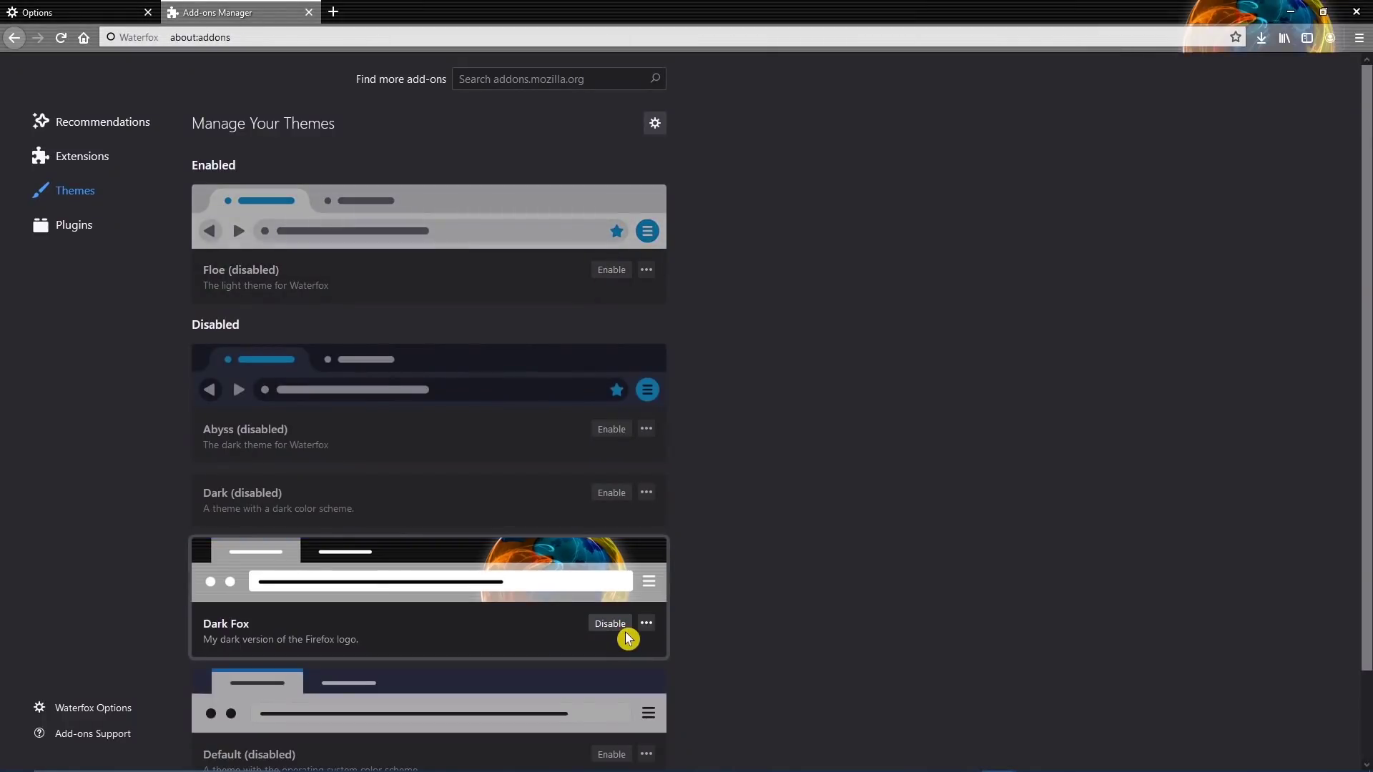
left_click(124, 127)
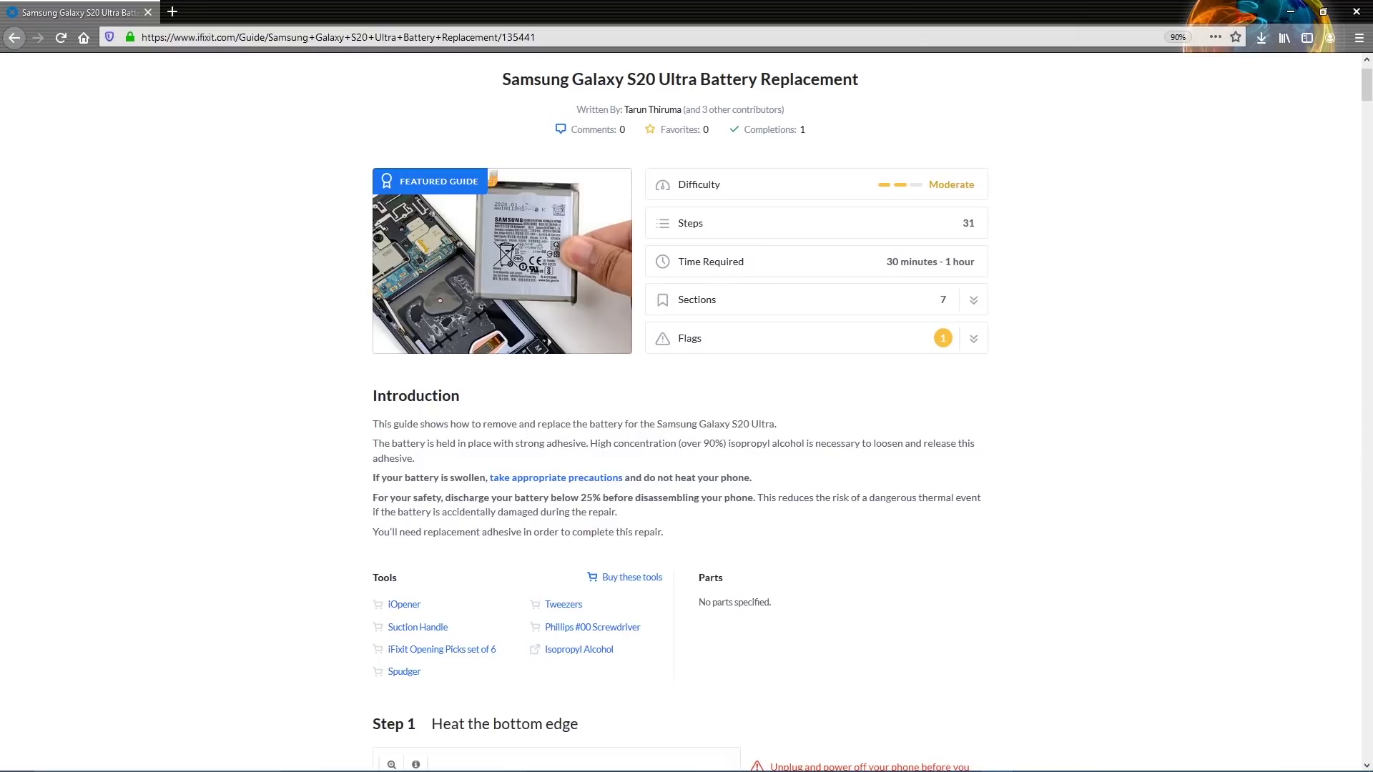
- Start a page screenshot of the iFixit guide and select the region covering the Introduction and the Tools list
left_click(1215, 38)
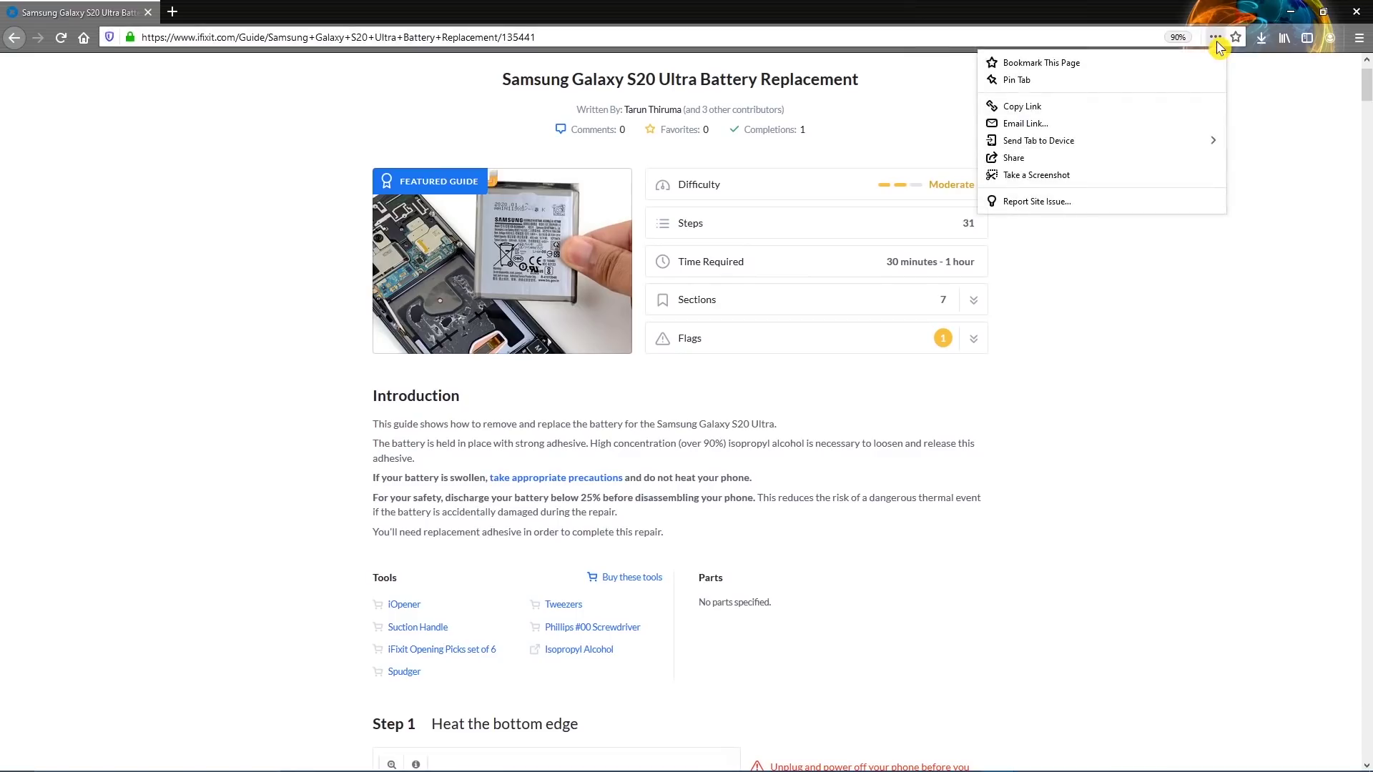
left_click(1127, 179)
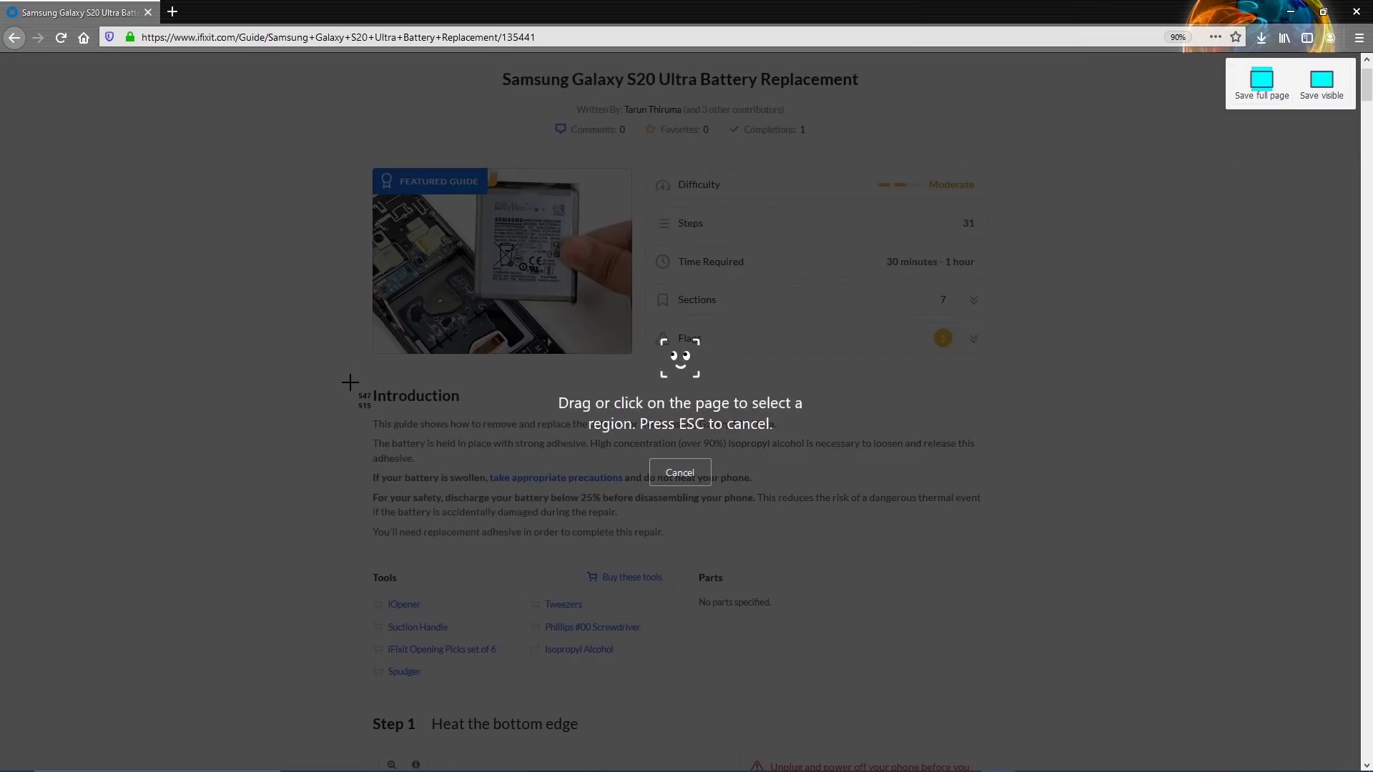
left_click_drag(350, 382, 1018, 695)
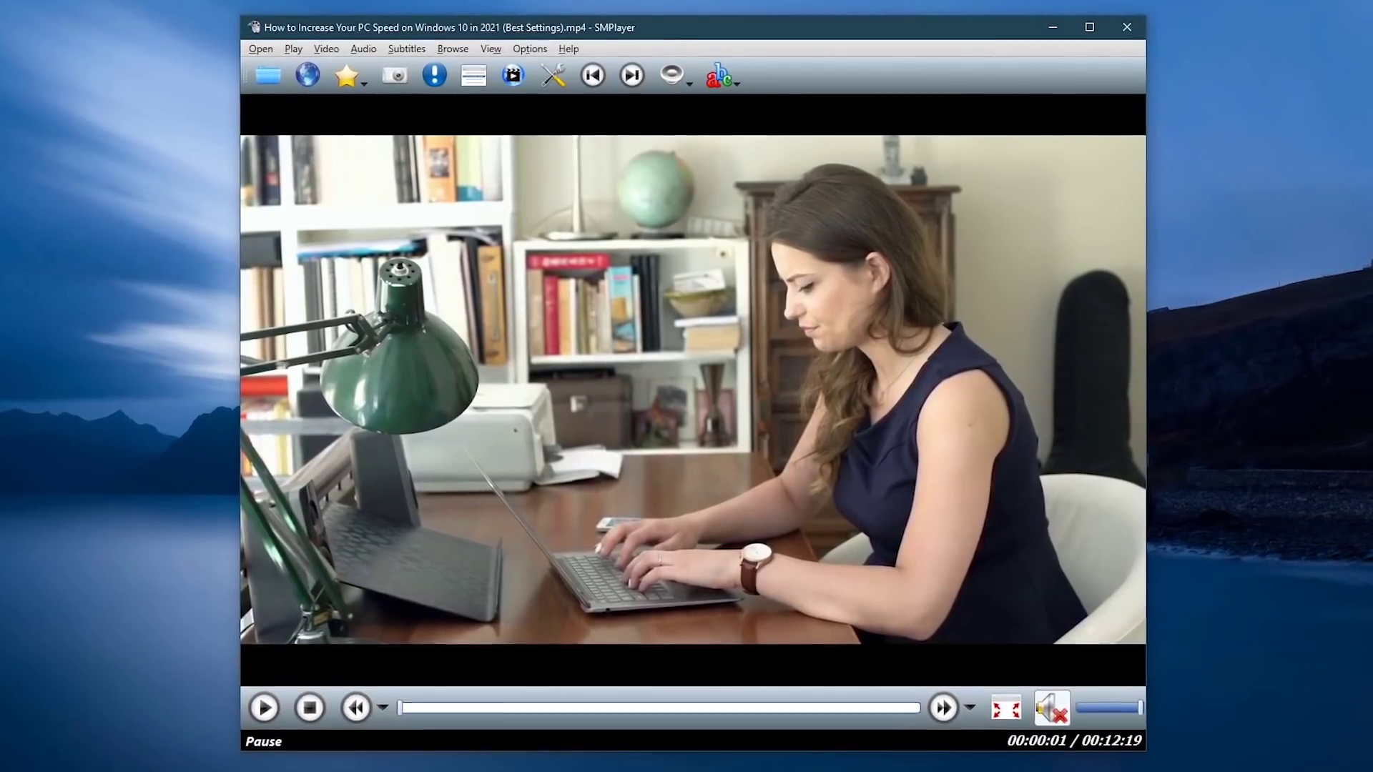
- In SMPlayer, jump to a point a little before the middle of the opened video
left_click(628, 721)
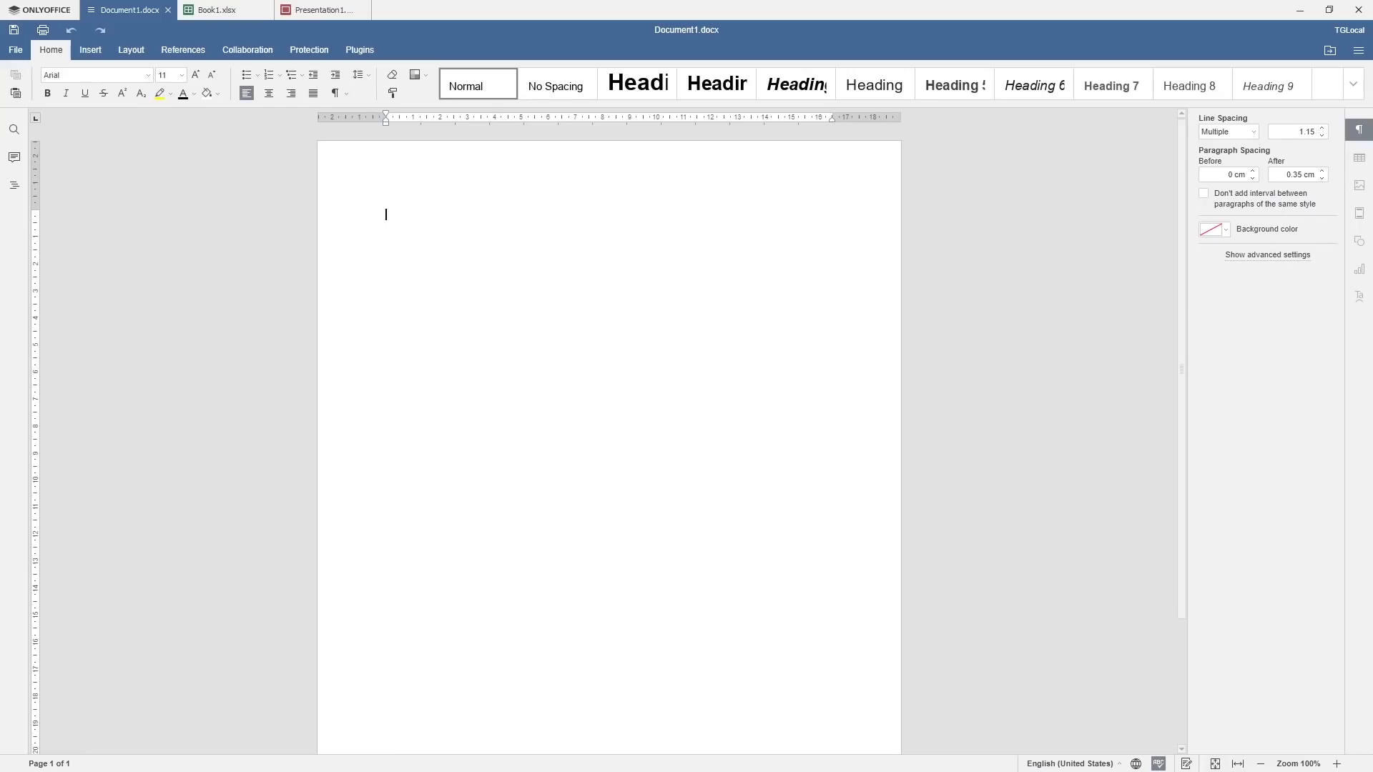
- In ONLYOFFICE, go from the open text document through the Book1.xlsx spreadsheet to the presentation
key("ctrl+Tab")
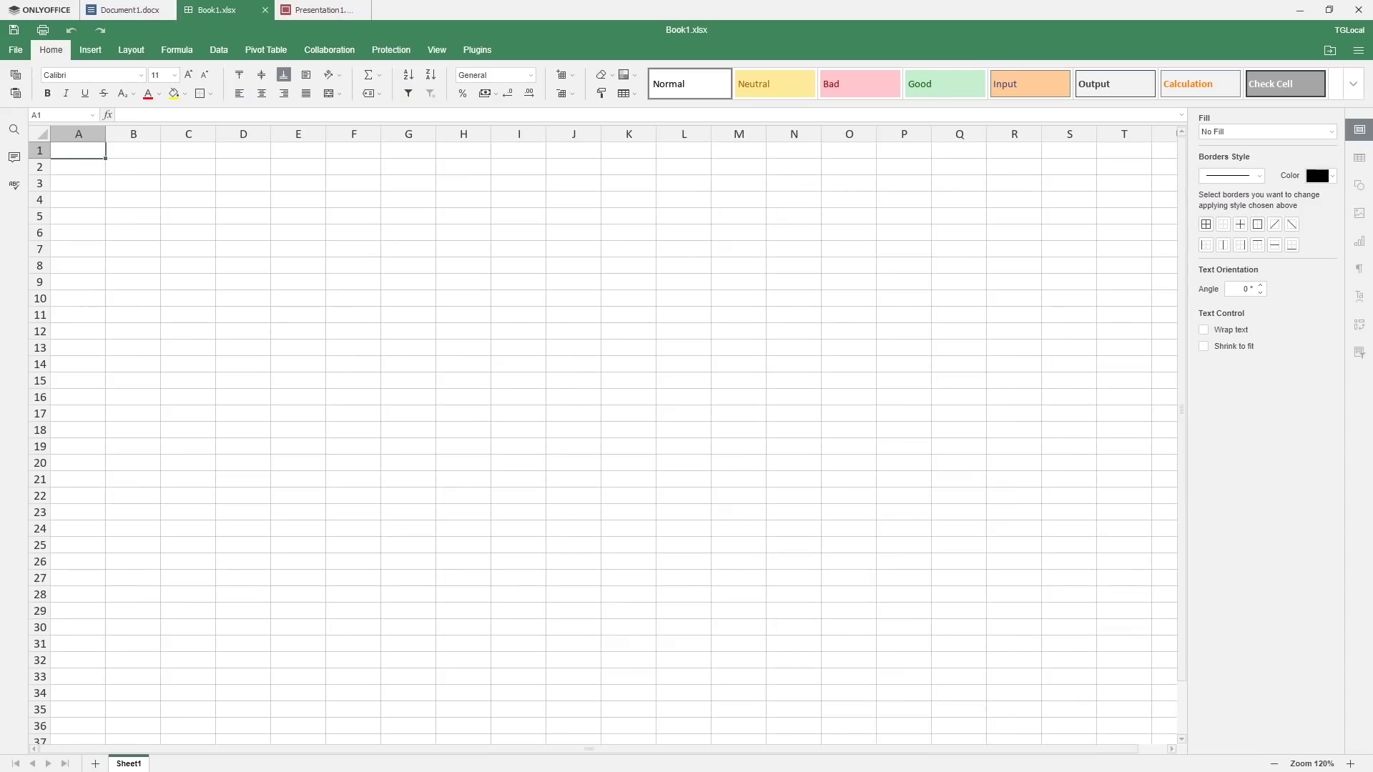
key("ctrl+Tab")
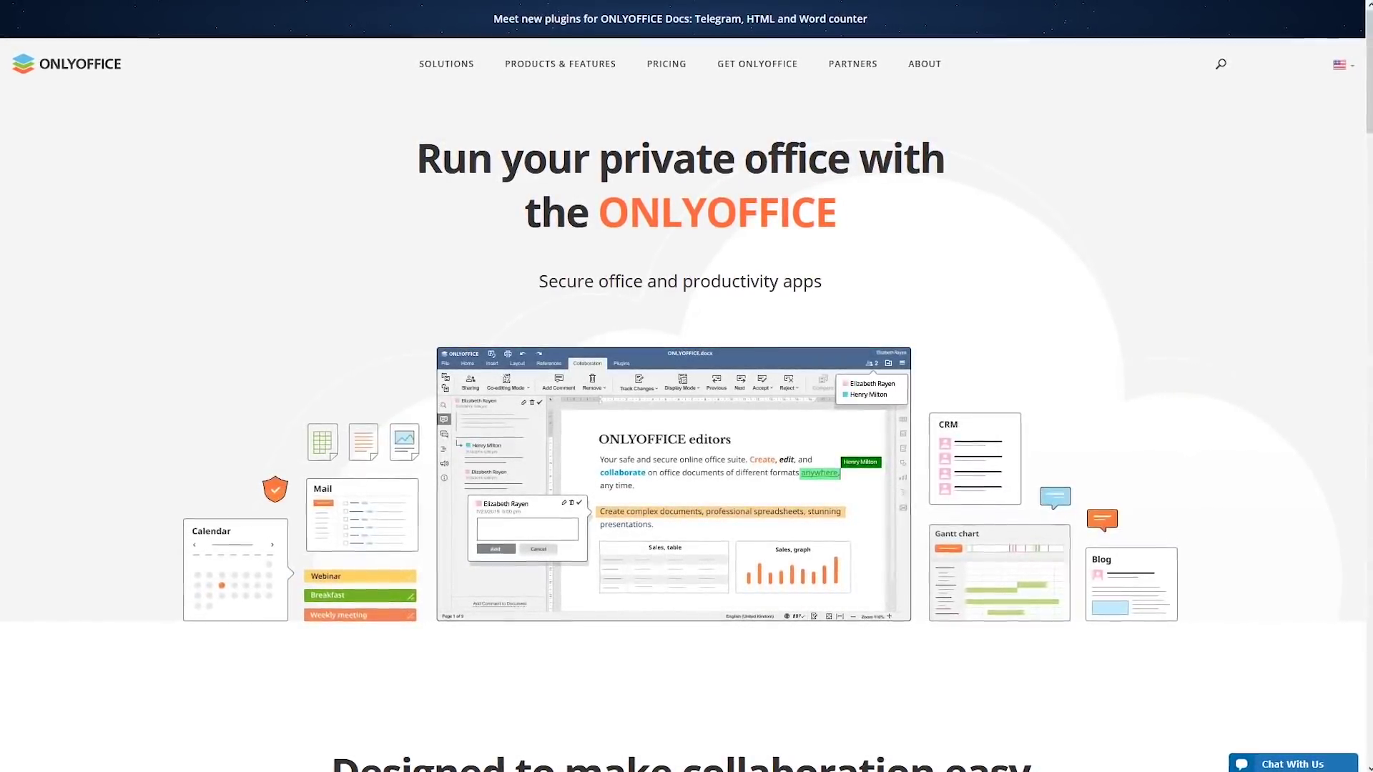
- Open the ONLYOFFICE for desktop product page on the ONLYOFFICE website and go to its download
mouse_move(579, 72)
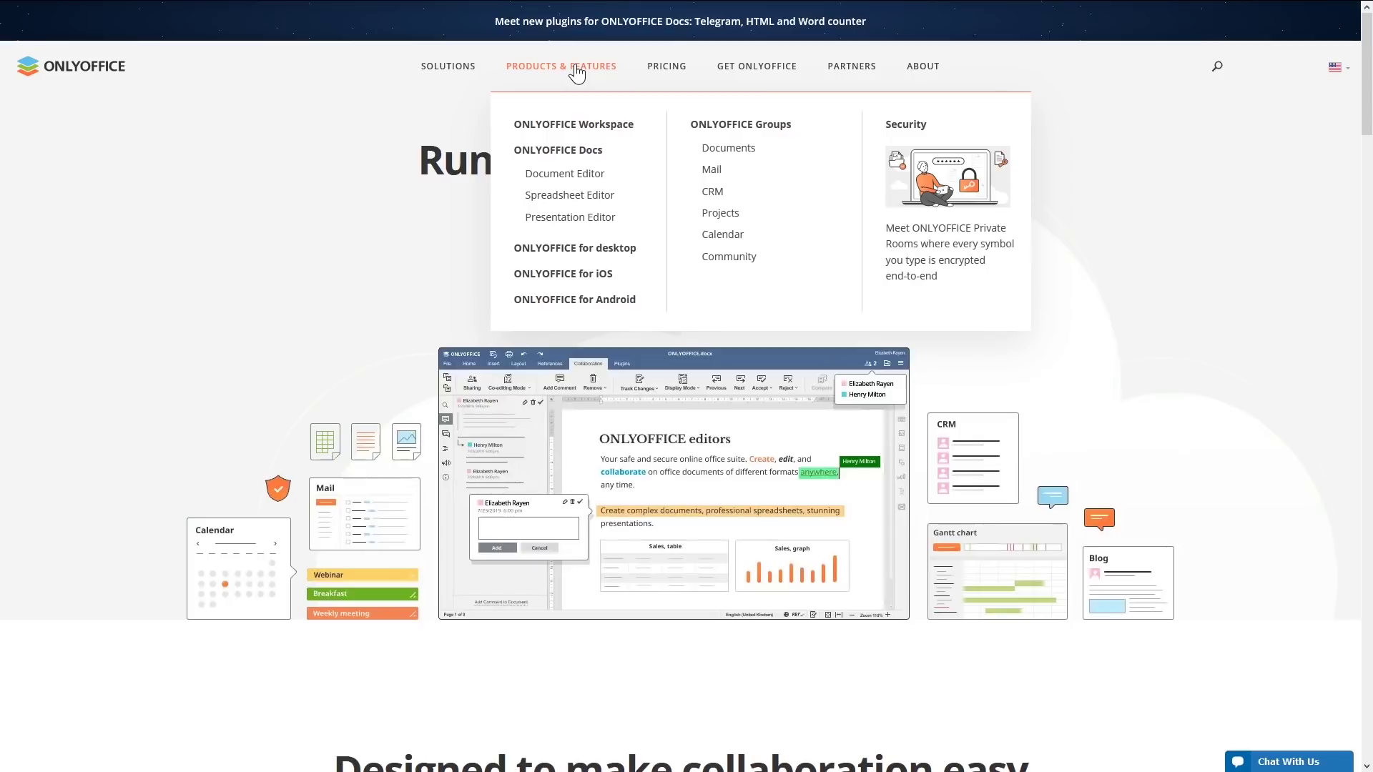
left_click(610, 254)
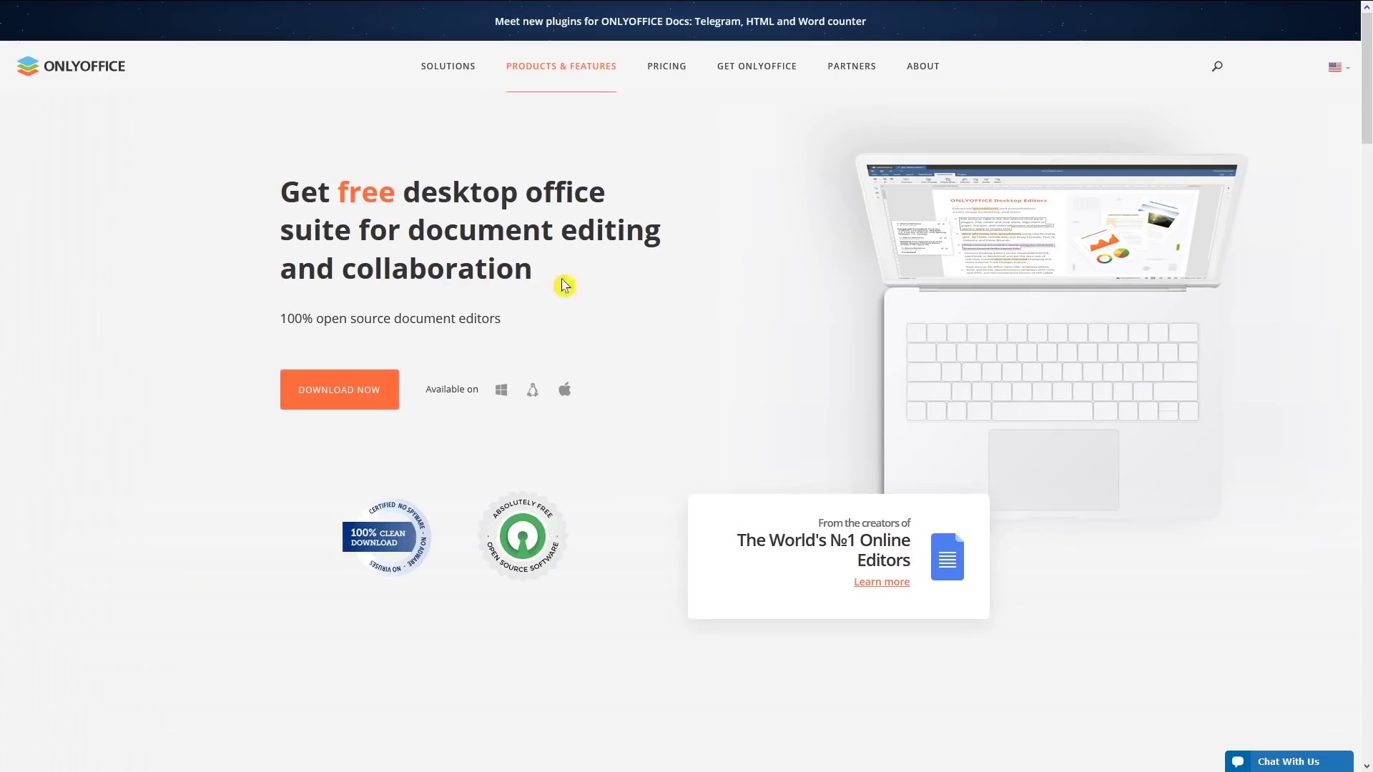
left_click(315, 389)
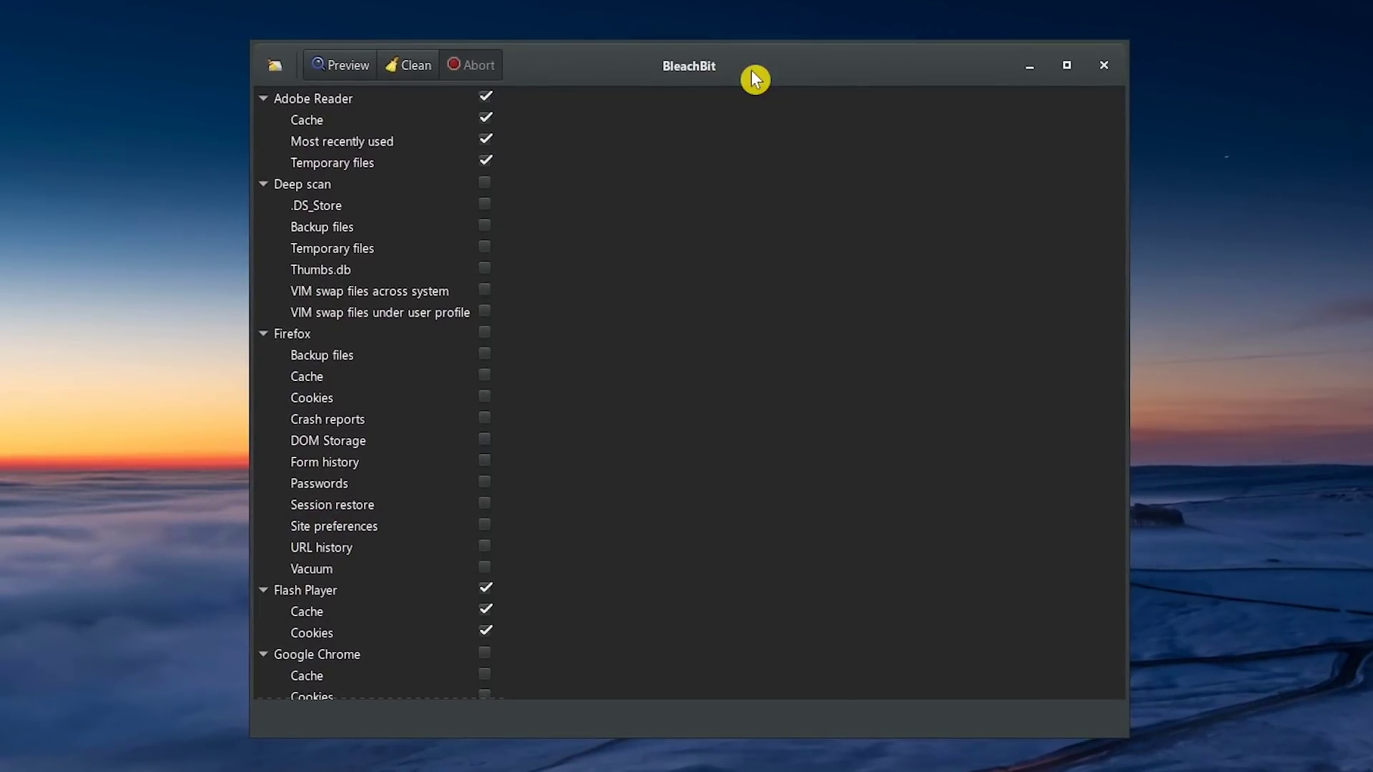
- In BleachBit, select the Deep scan category but decline each of its slow cleaning options
left_click(328, 193)
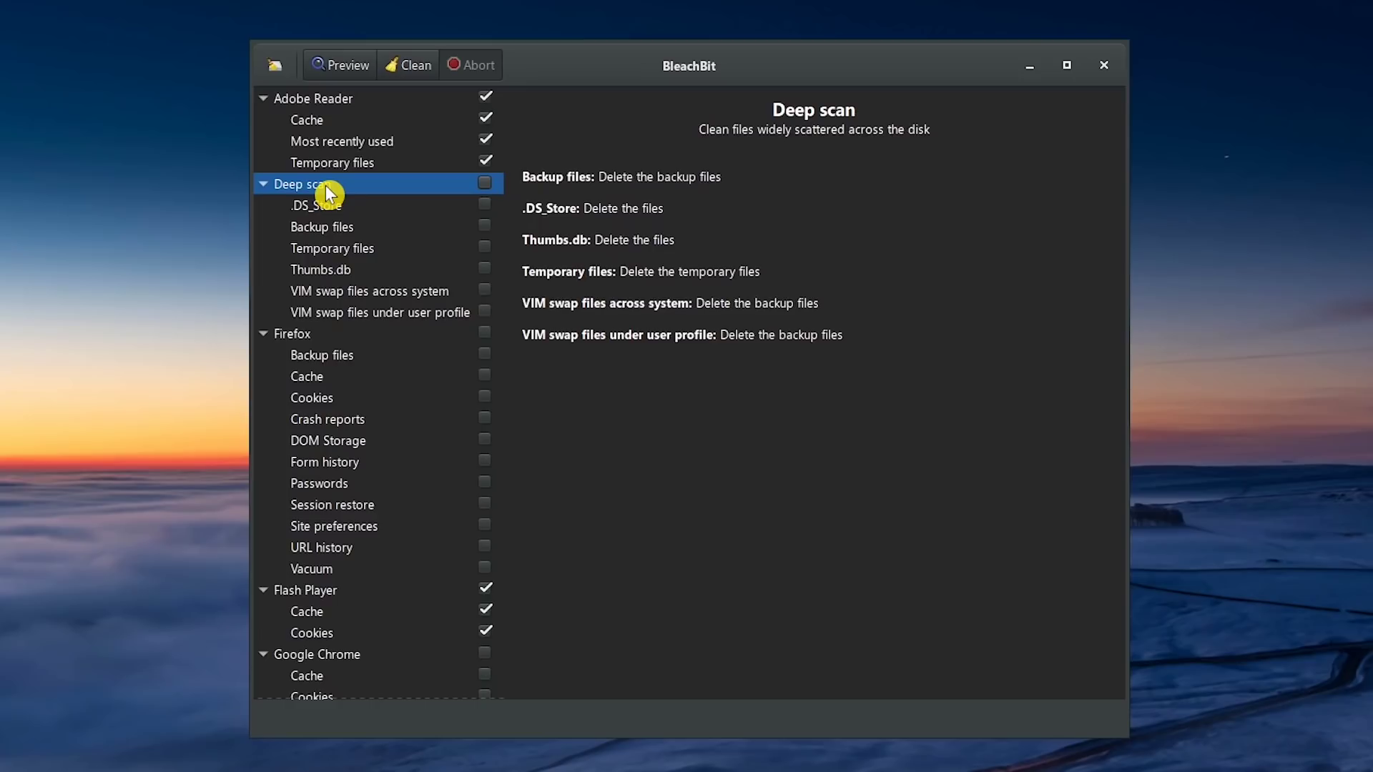
left_click(486, 186)
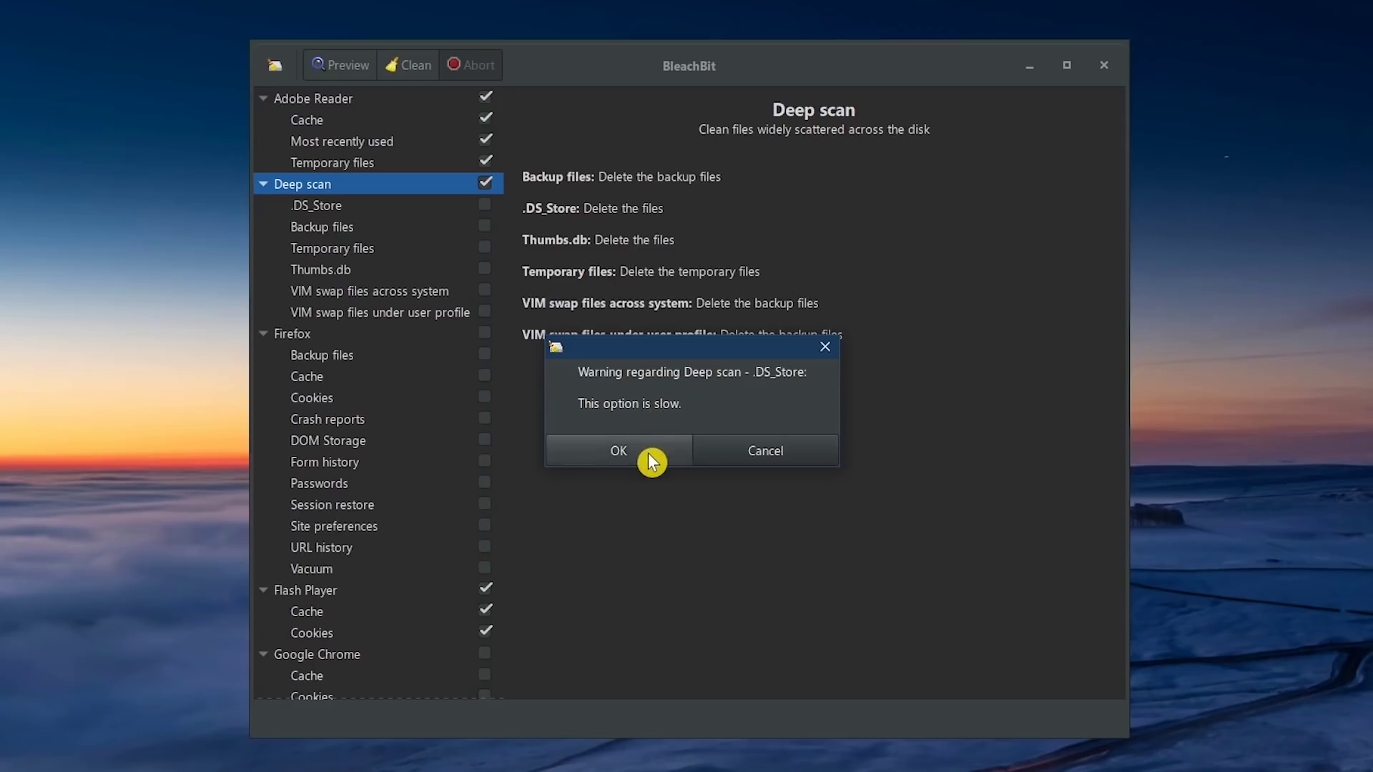
left_click(755, 468)
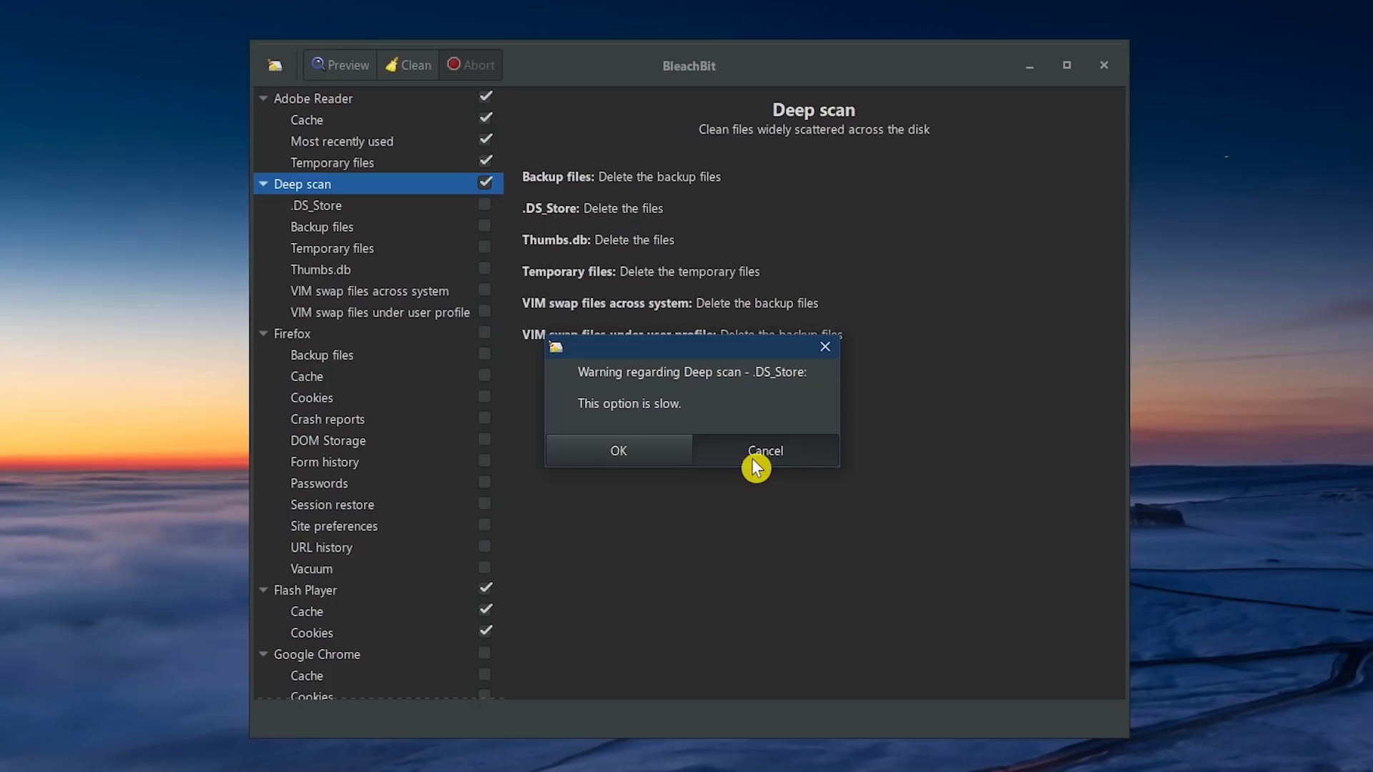
left_click(754, 463)
left_click(754, 463)
left_click(754, 464)
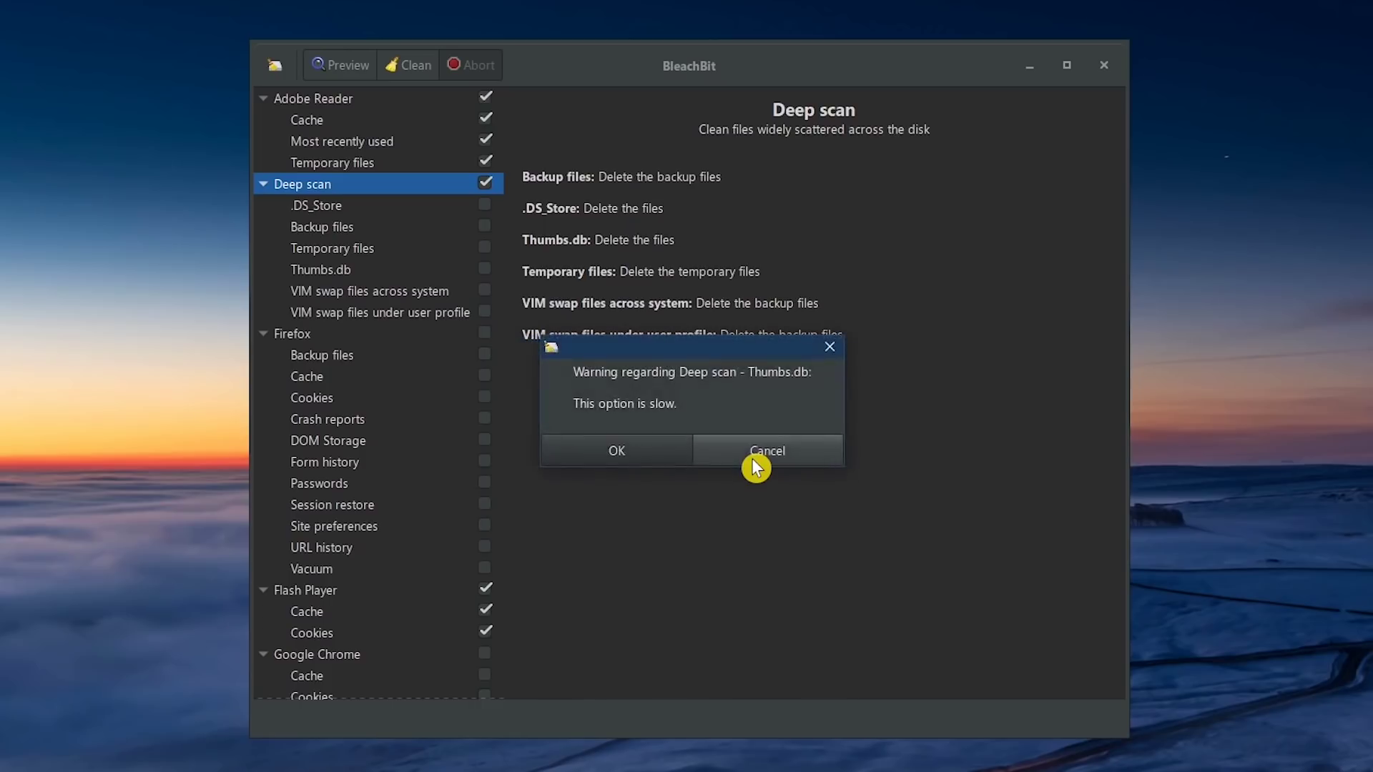
left_click(754, 463)
left_click(754, 463)
left_click(755, 463)
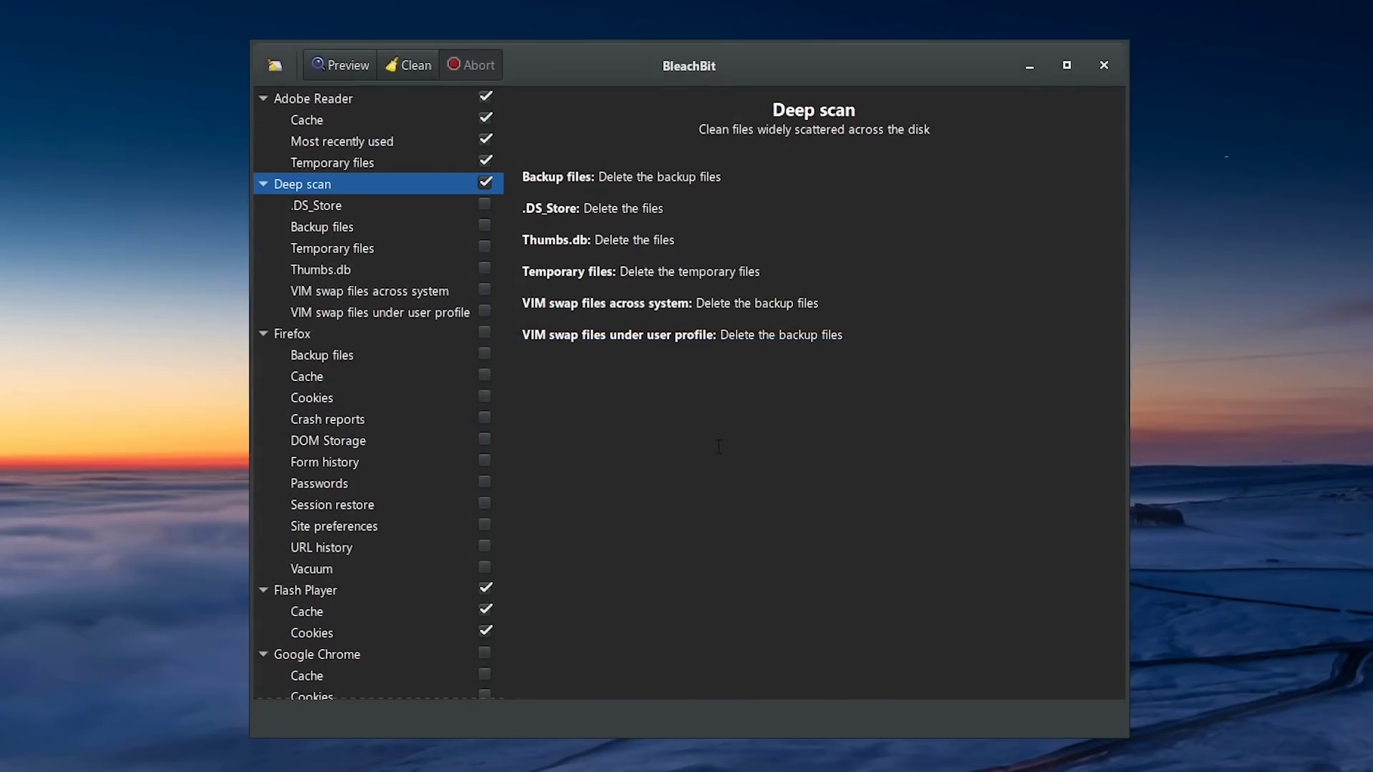
- Select all Firefox and Google Chrome cleaning options except the deletion of saved passwords
left_click(485, 333)
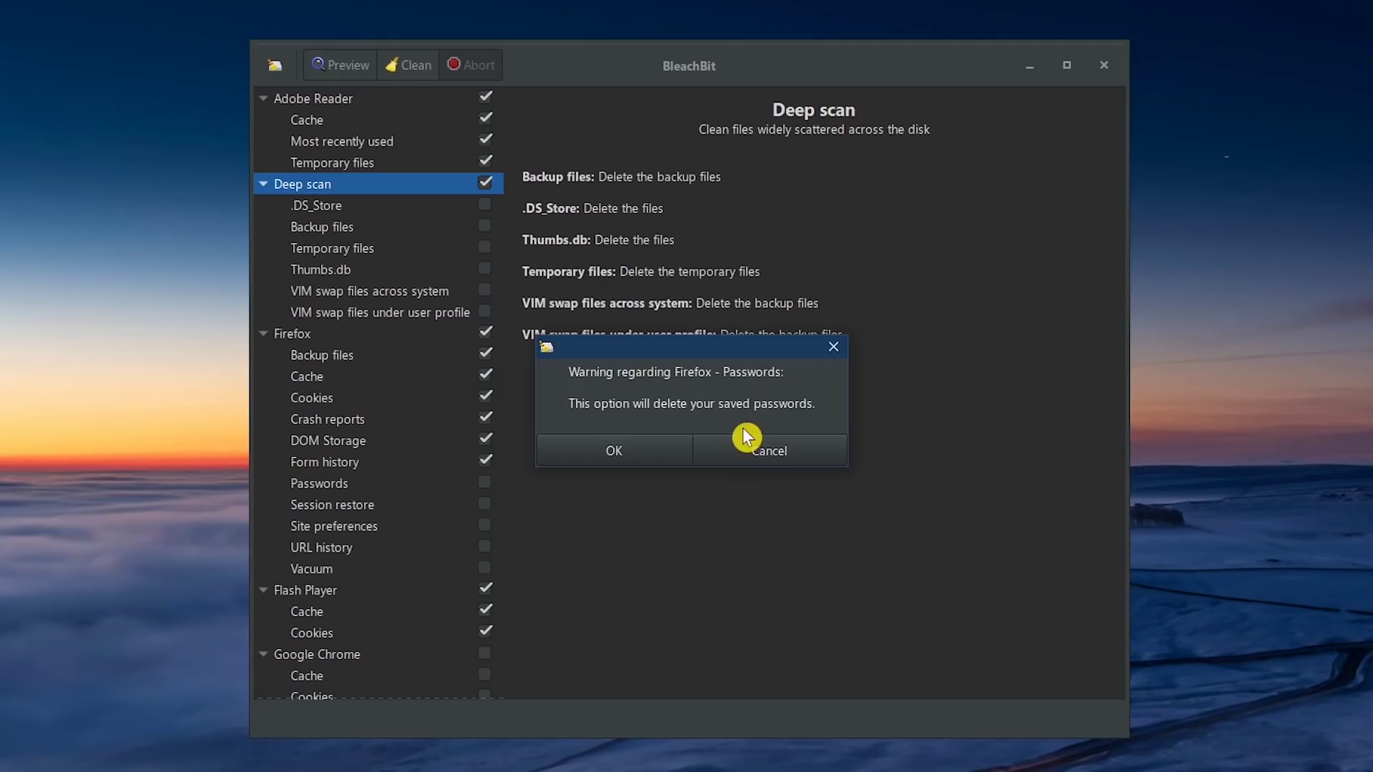
left_click(769, 451)
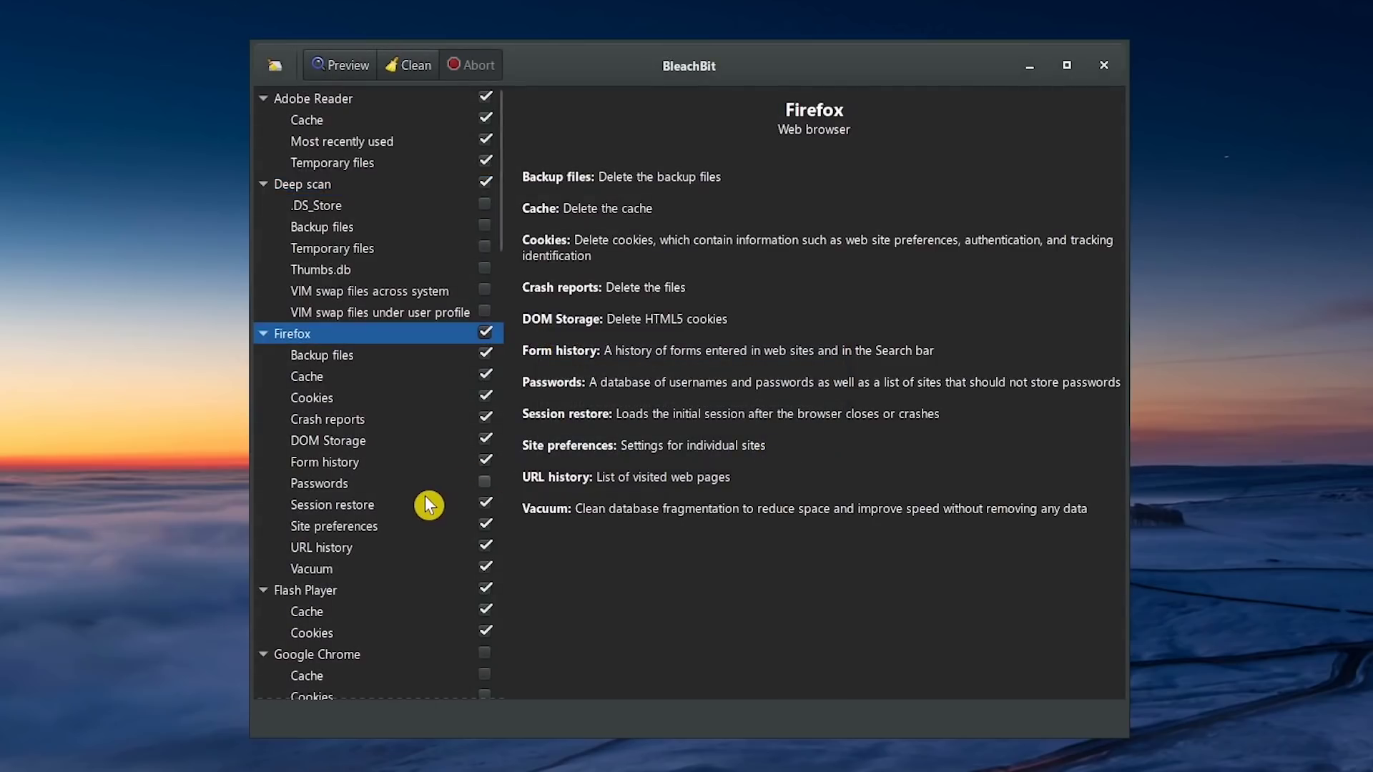
scroll(426, 506, "down", 5)
left_click(485, 373)
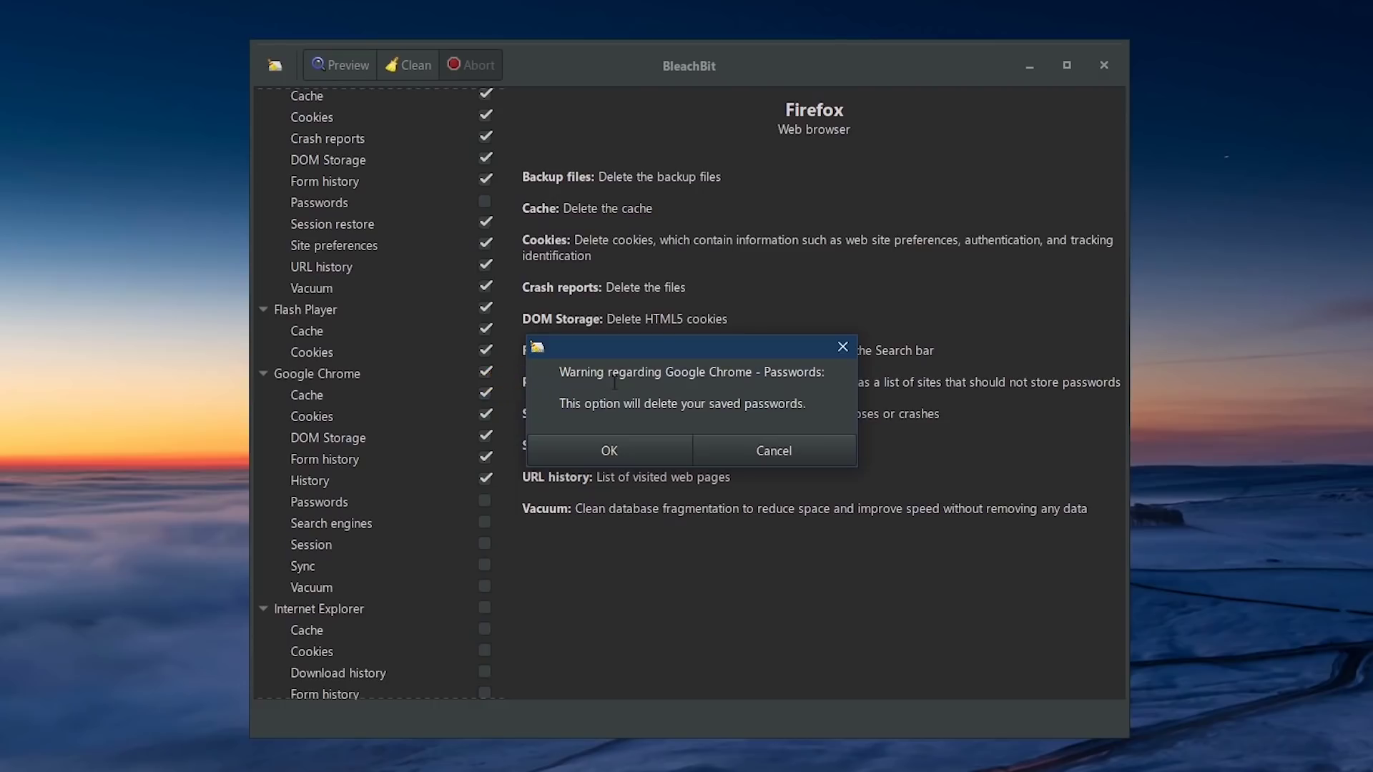
left_click(761, 461)
- Select all Microsoft Edge cleaning options except saved passwords, and run a preview of the cleanup
scroll(408, 477, "down", 8)
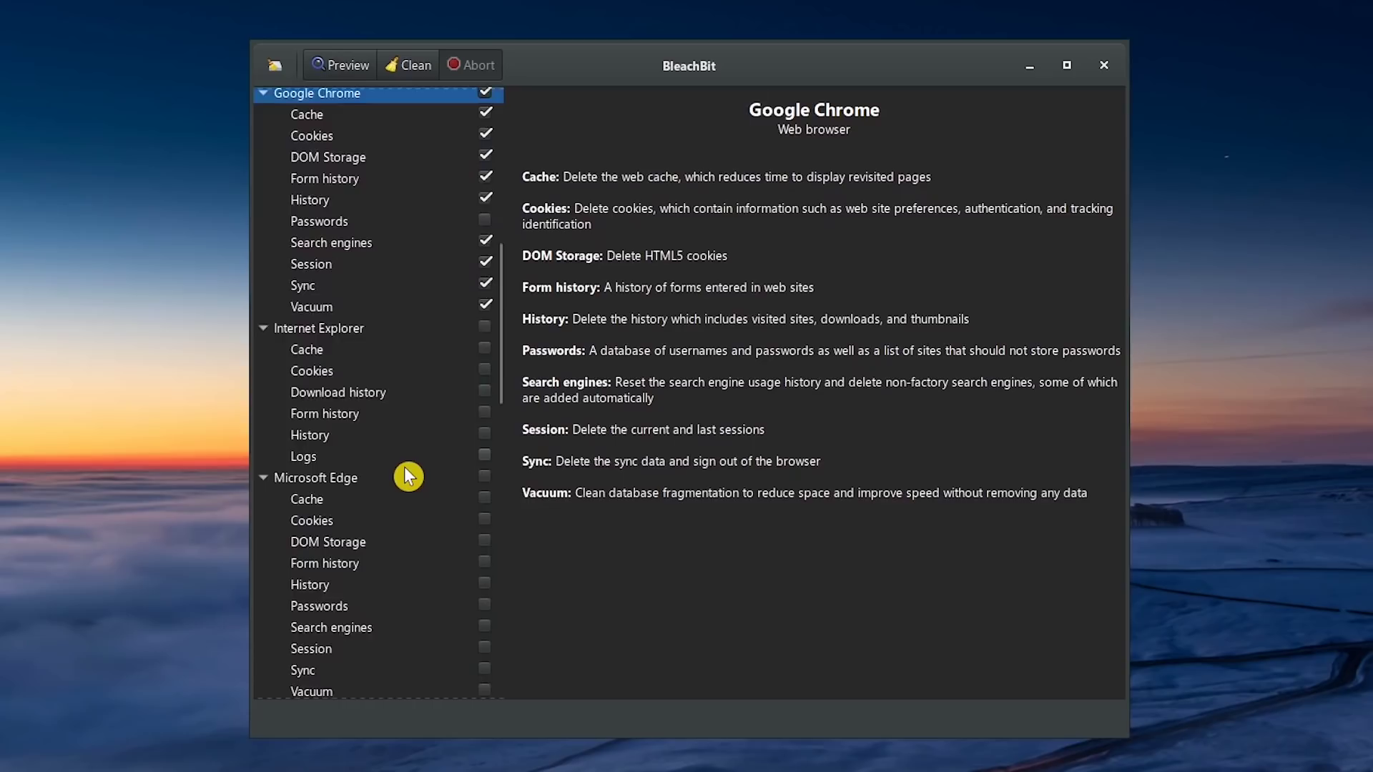
left_click(484, 337)
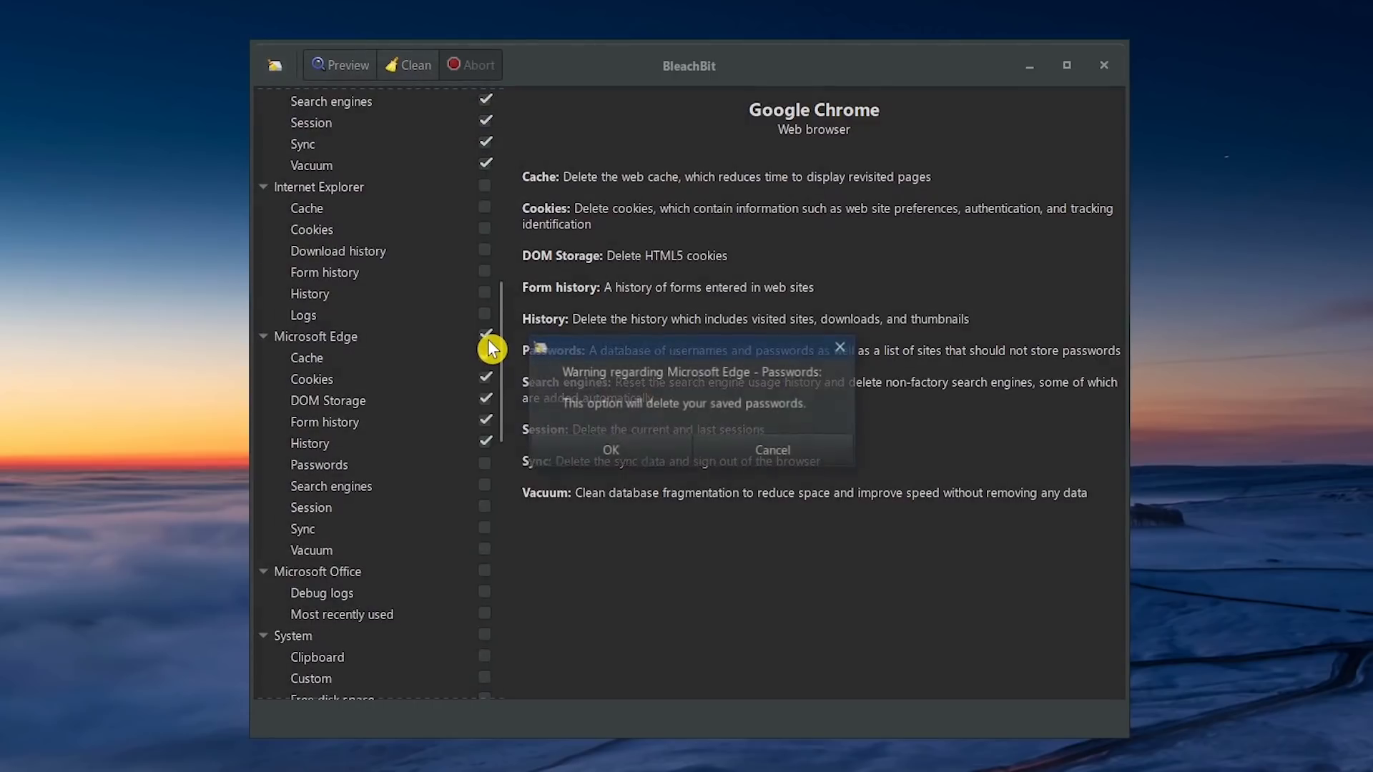
left_click(754, 464)
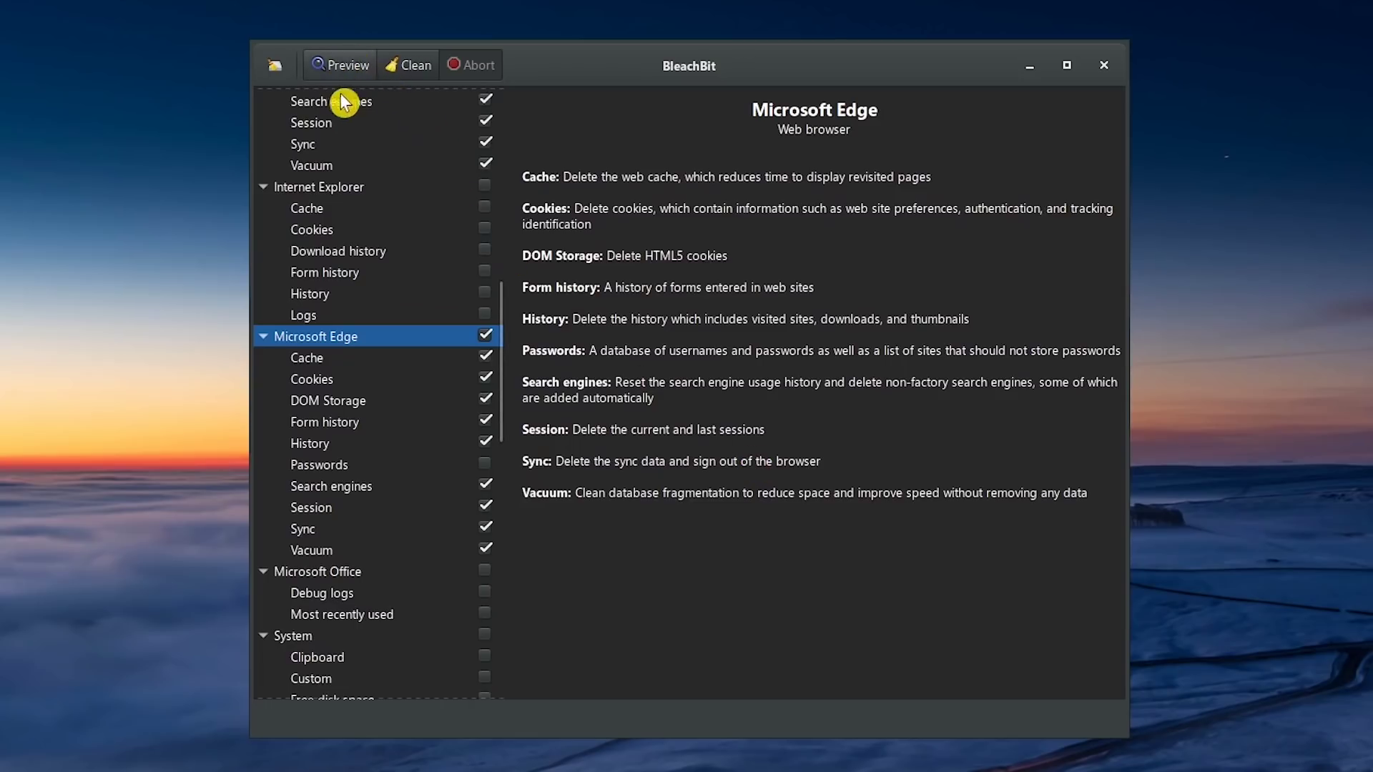
left_click(357, 69)
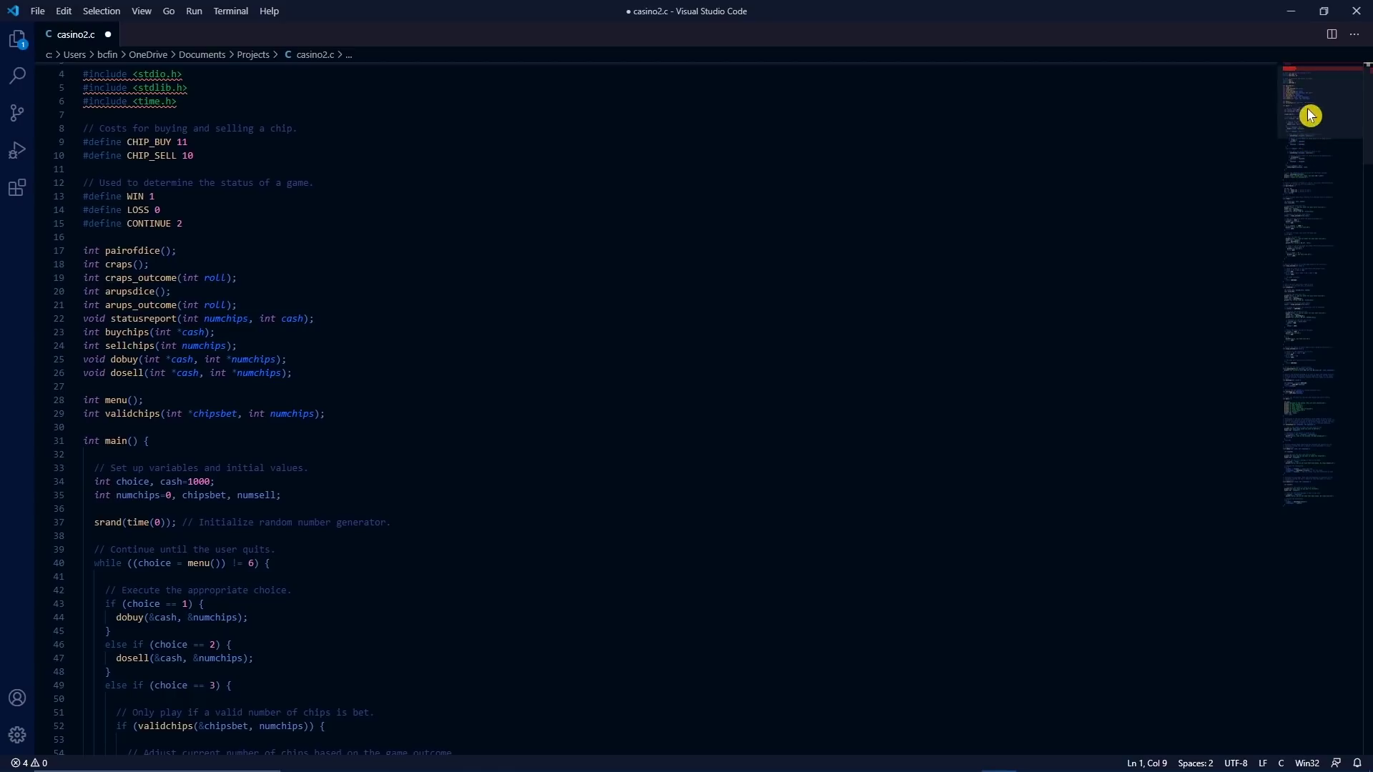
- In Visual Studio Code, look through the casino2.c source from the craps functions to the chip buying and selling functions
left_click(1327, 205)
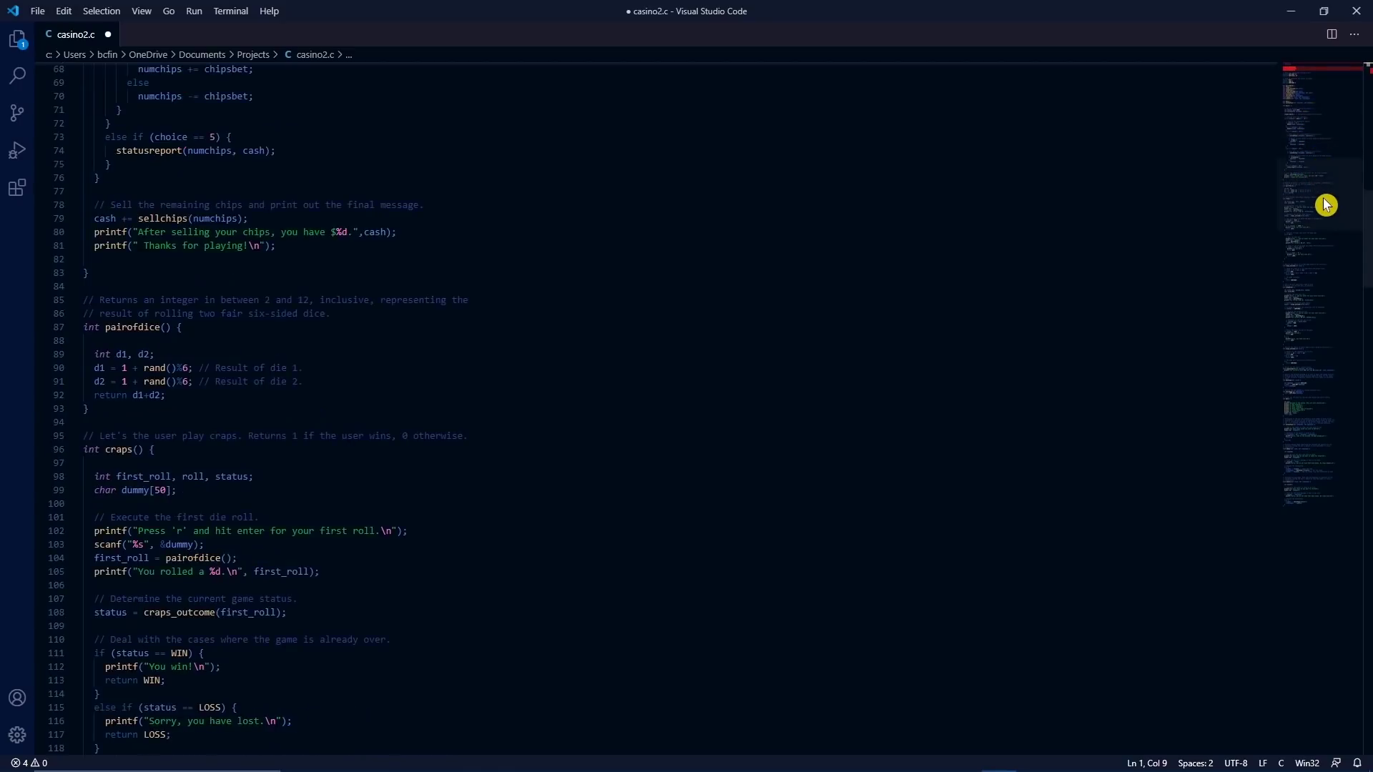
left_click(1321, 394)
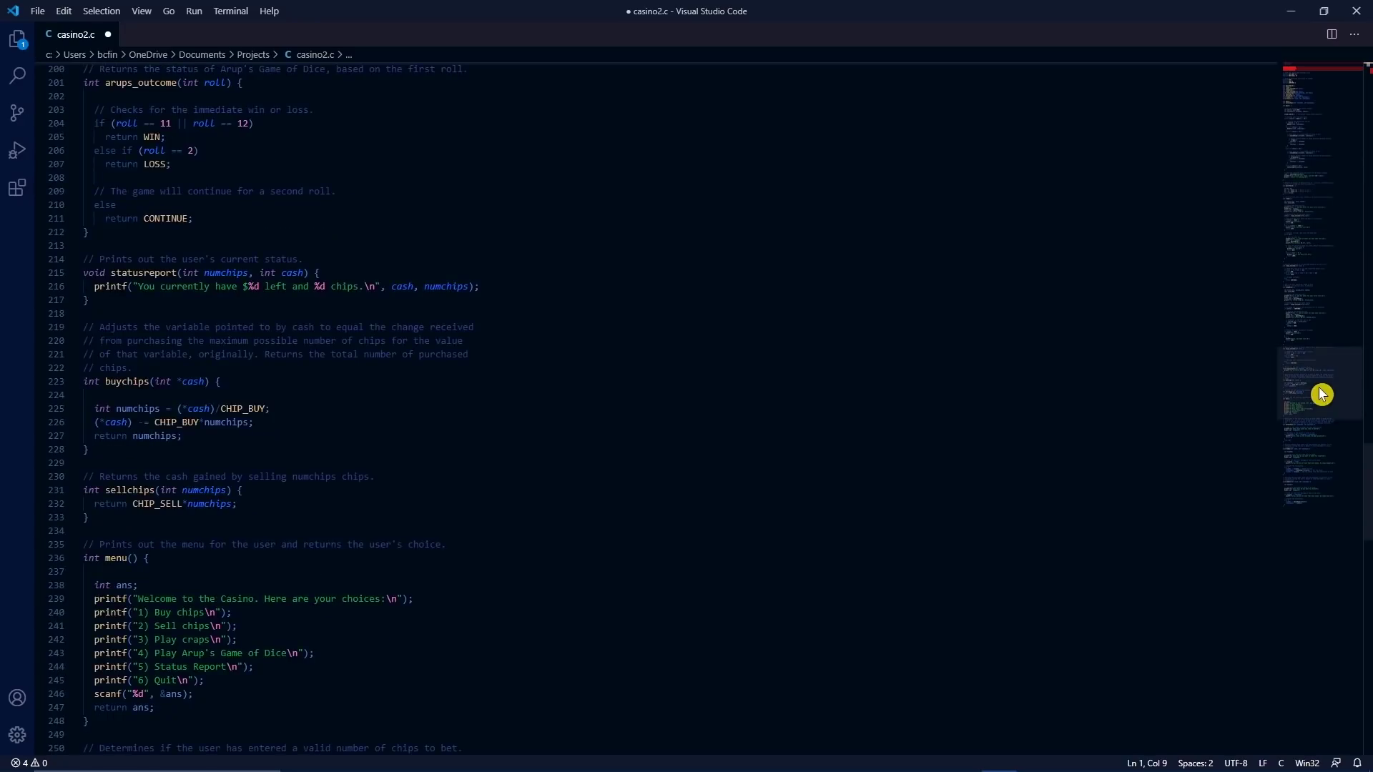
left_click(1324, 466)
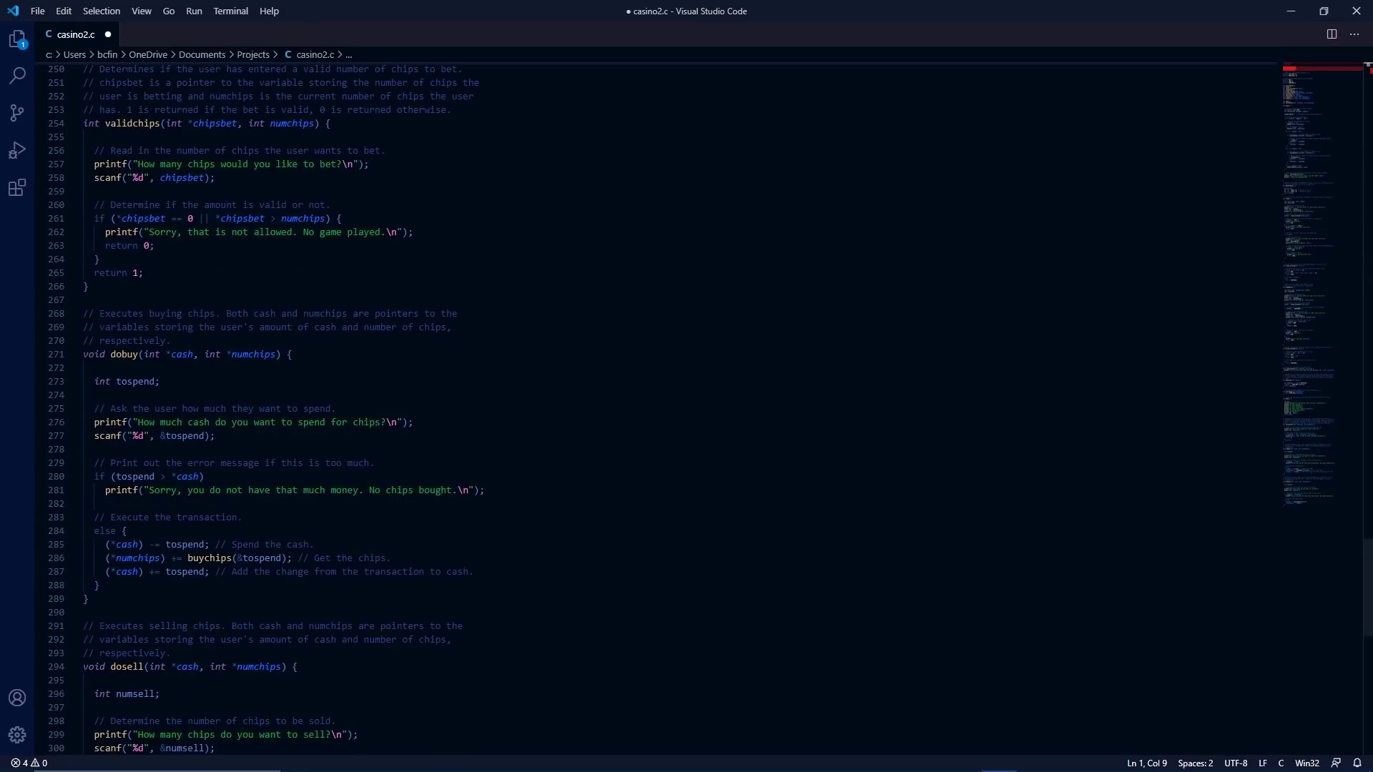
- Search the extension marketplace for "ruby" and install the Ruby language support and debugging extension (rebornix.ruby)
left_click(16, 195)
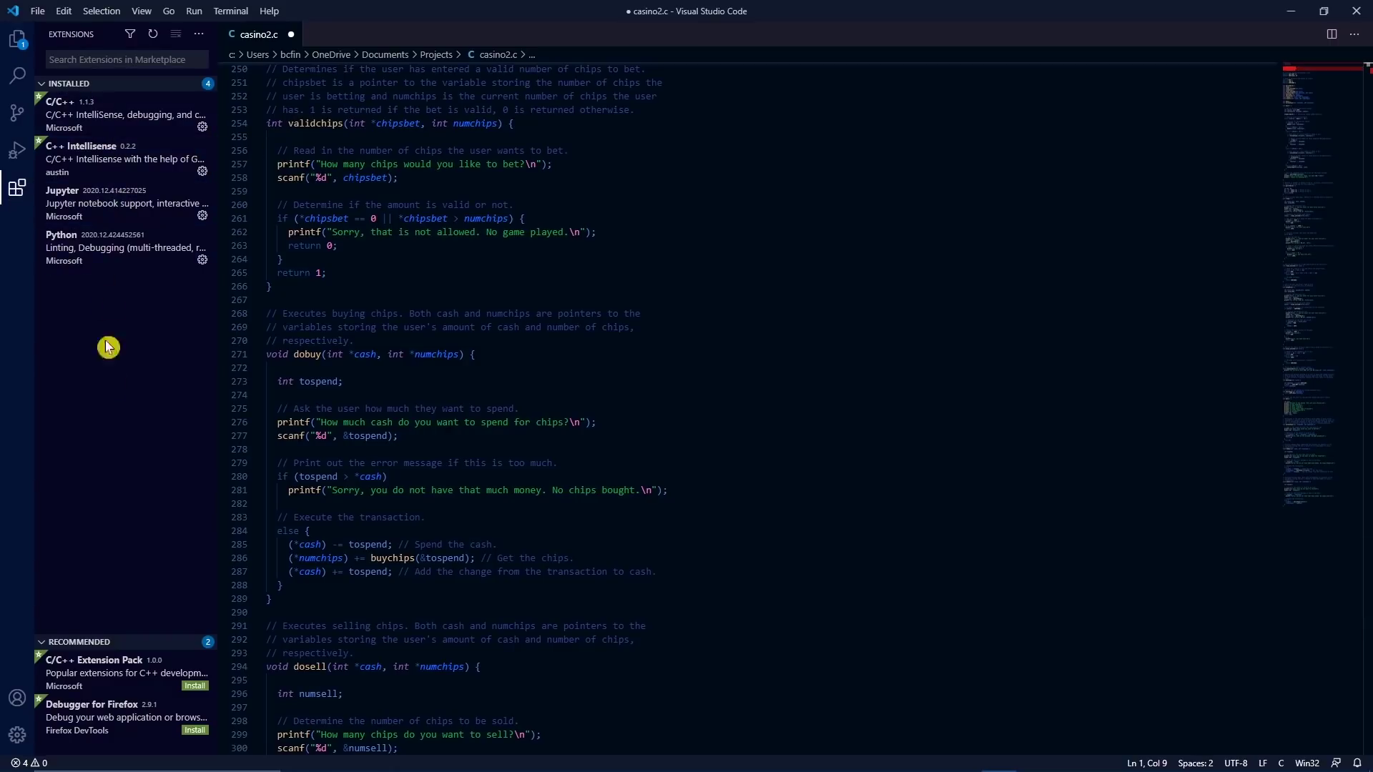
left_click(127, 61)
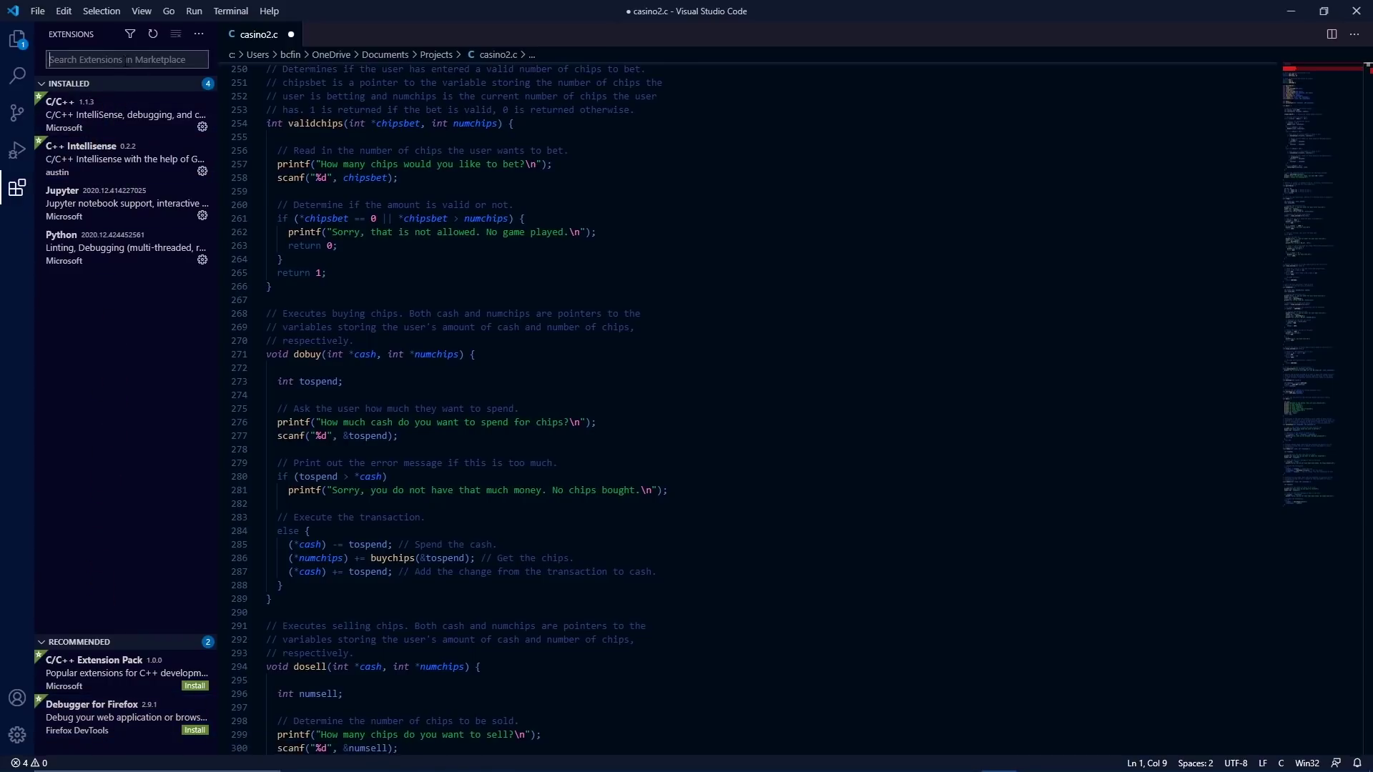
type("ruby")
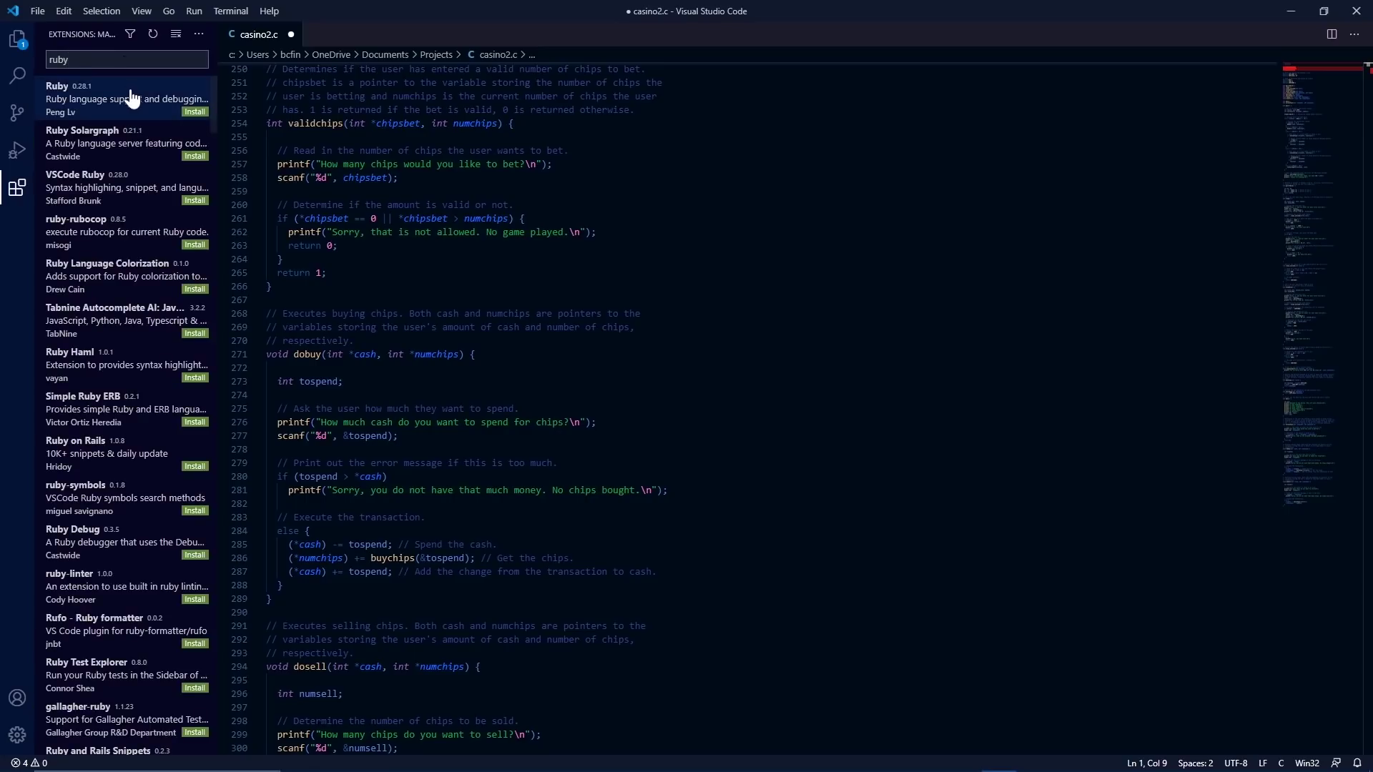
left_click(190, 111)
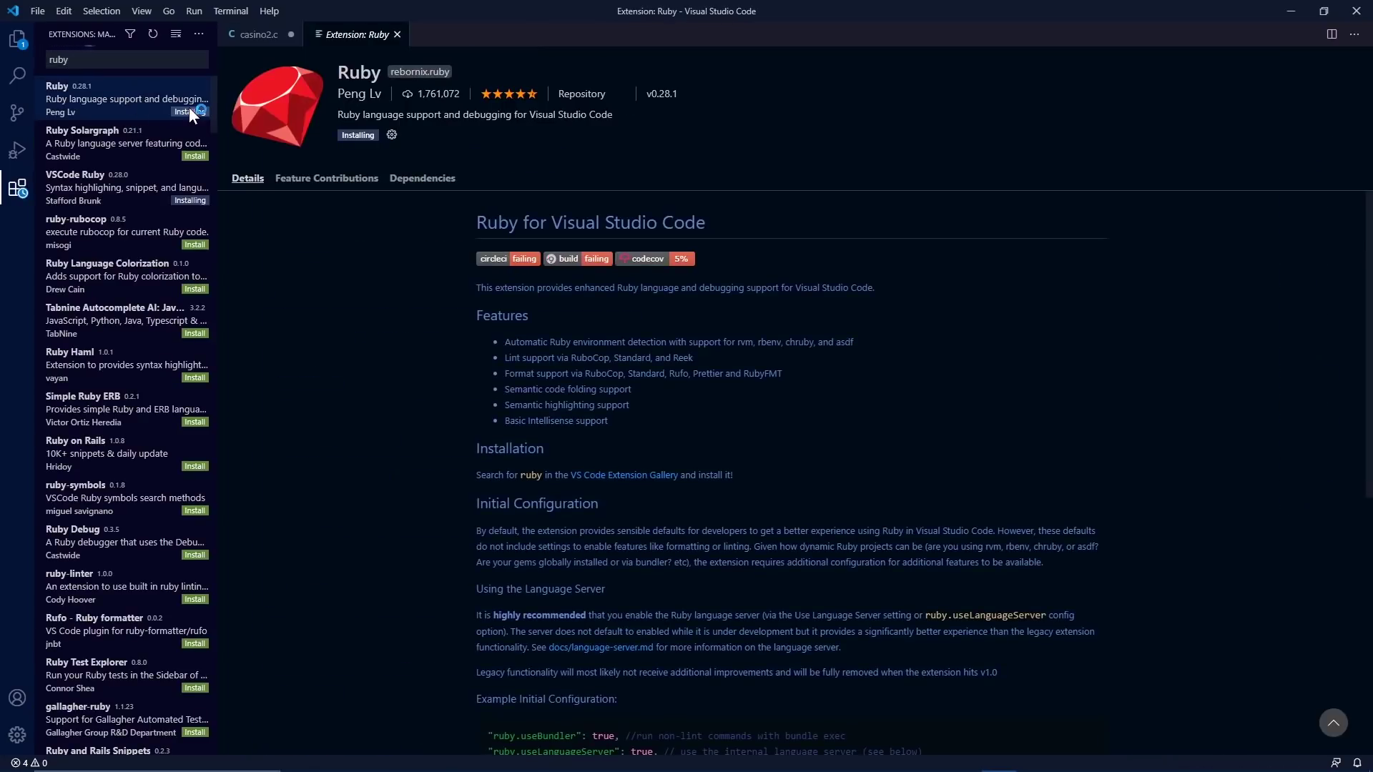